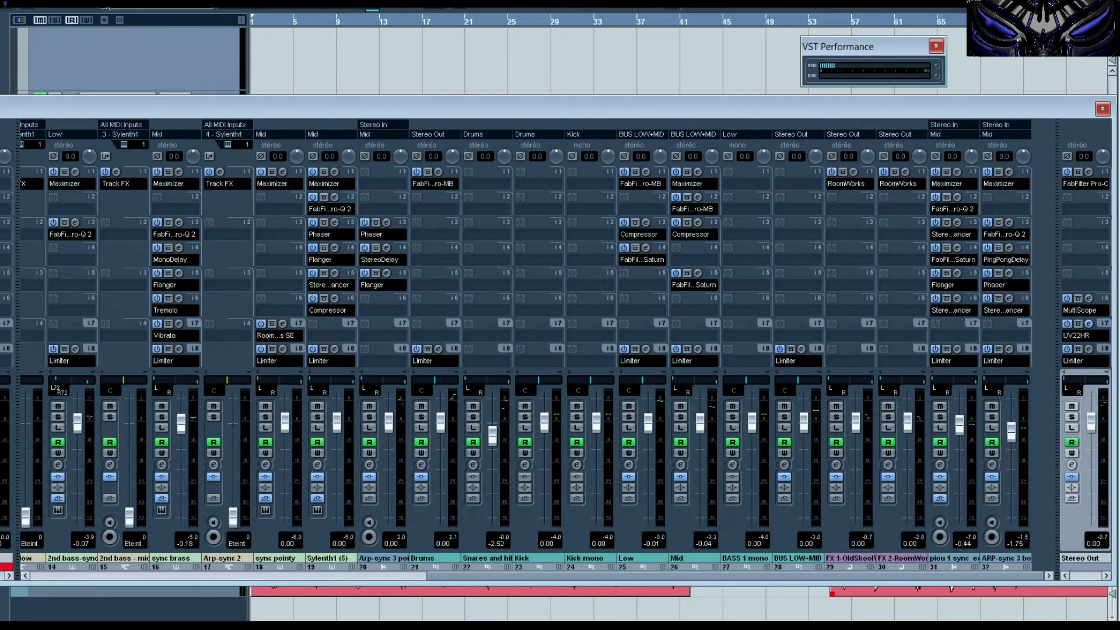
# Close the mixer, hide the automation lanes of all tracks and enlarge the track rows.
pyautogui.click(1103, 109)
pyautogui.scroll(10, 701, 376)
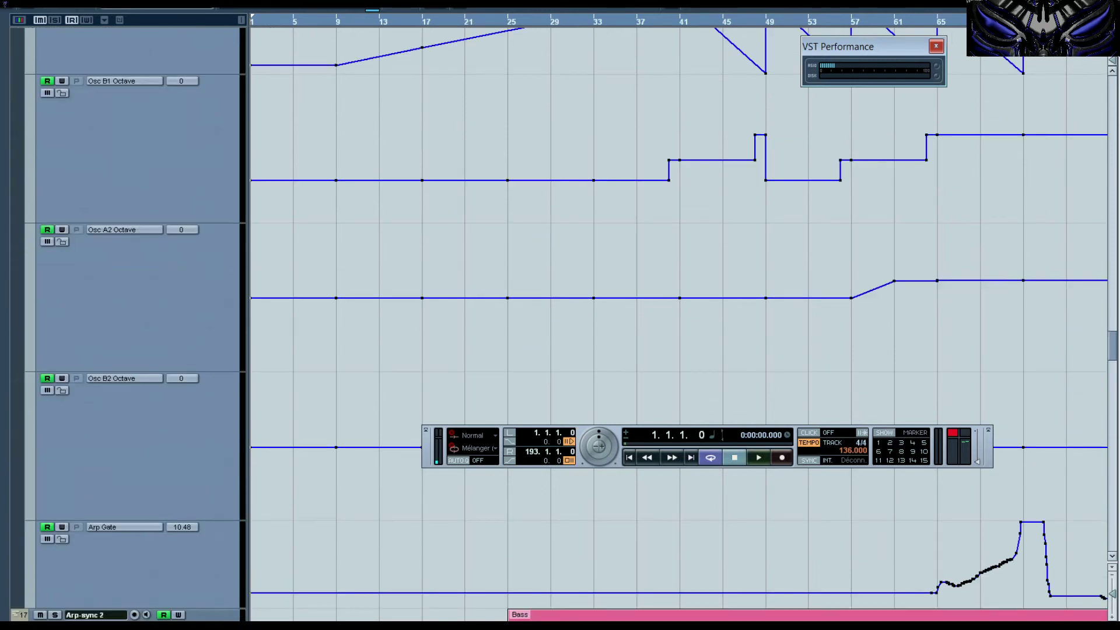
pyautogui.press('g')
pyautogui.press('g')
pyautogui.moveTo(1111, 594); pyautogui.dragTo(1112, 582)
pyautogui.scroll(8, 1038, 521)
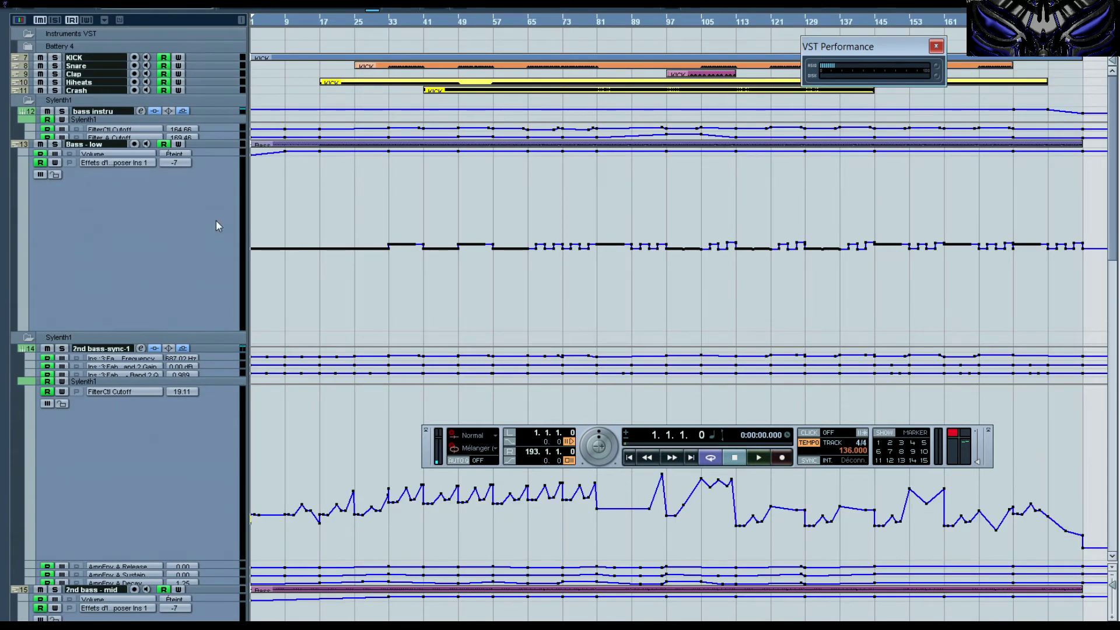
pyautogui.rightClick(224, 142)
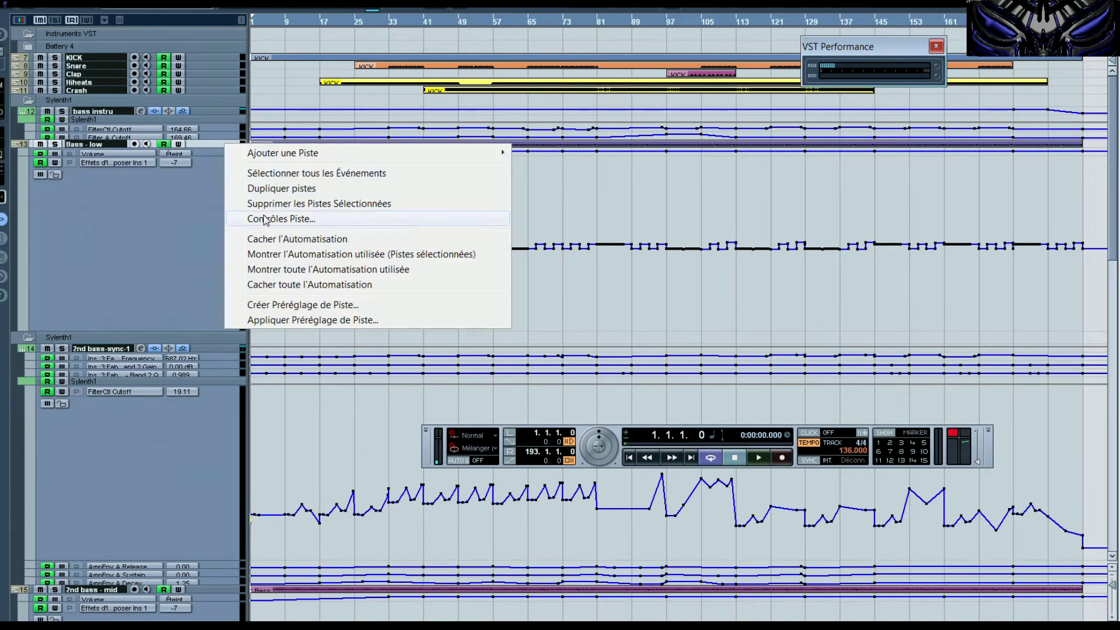
pyautogui.click(281, 287)
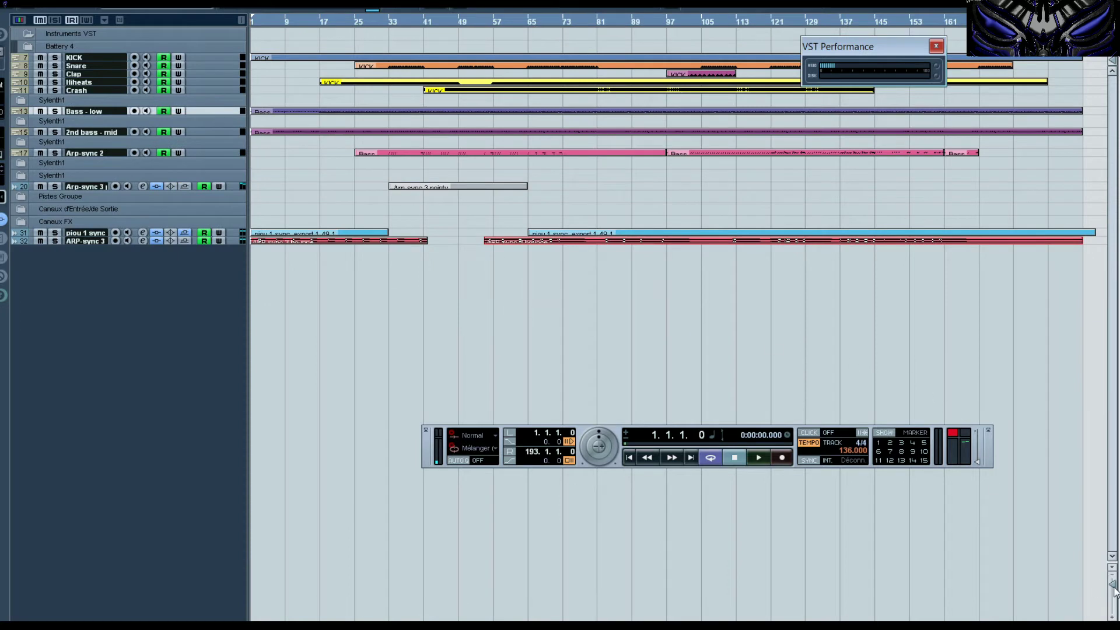
pyautogui.moveTo(1114, 590); pyautogui.dragTo(1114, 595)
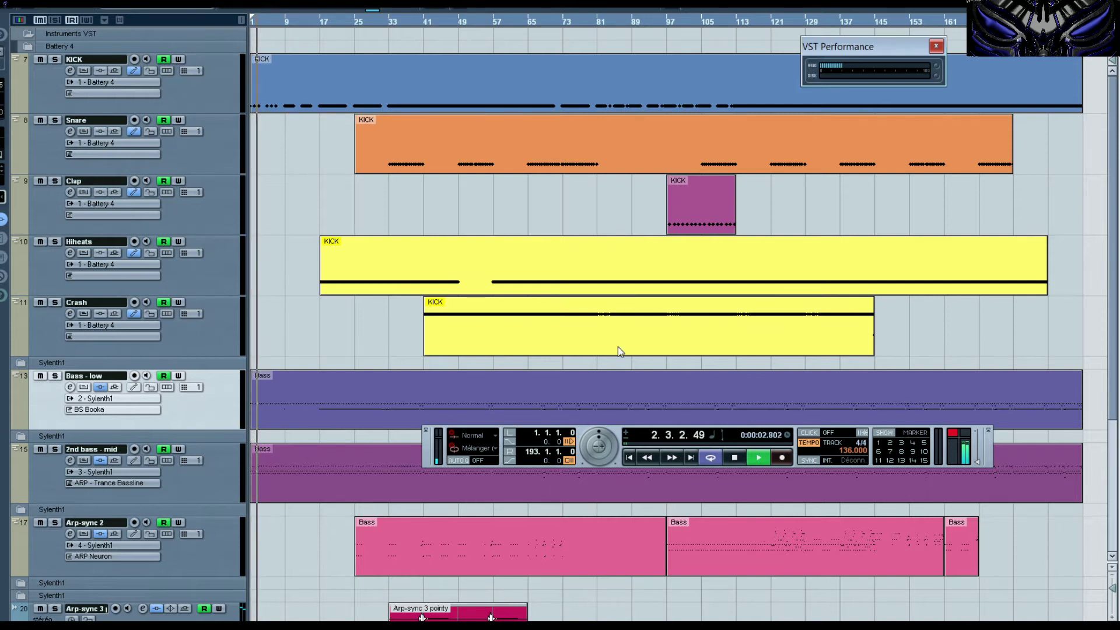
# Open the mixer and examine the levels and insert effects of the track and bus channels during playback.
pyautogui.press('F3')
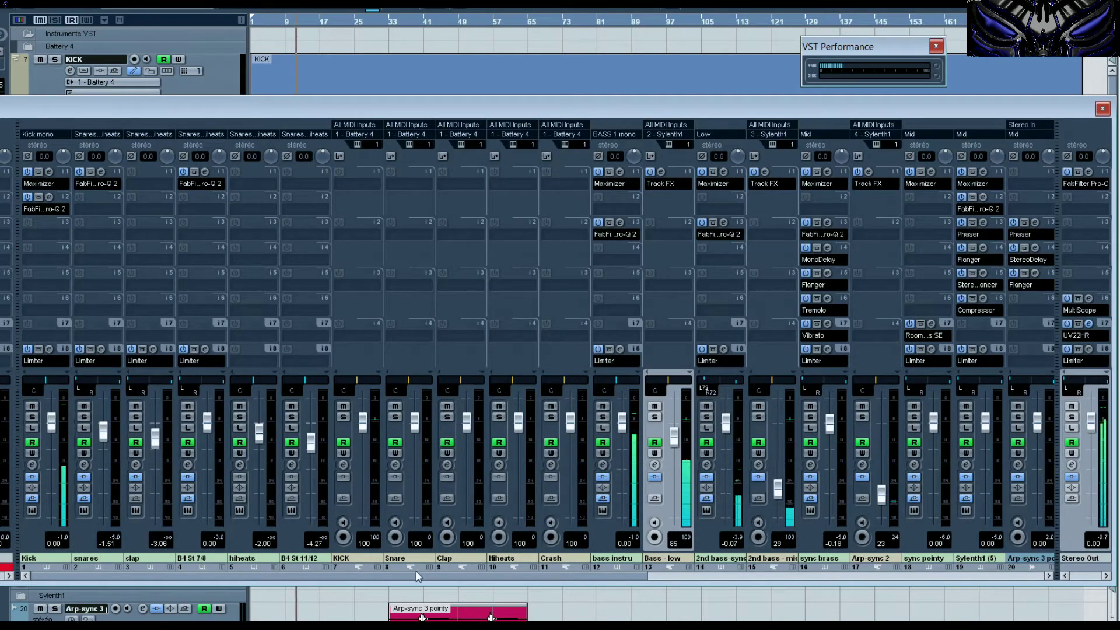
pyautogui.click(783, 575)
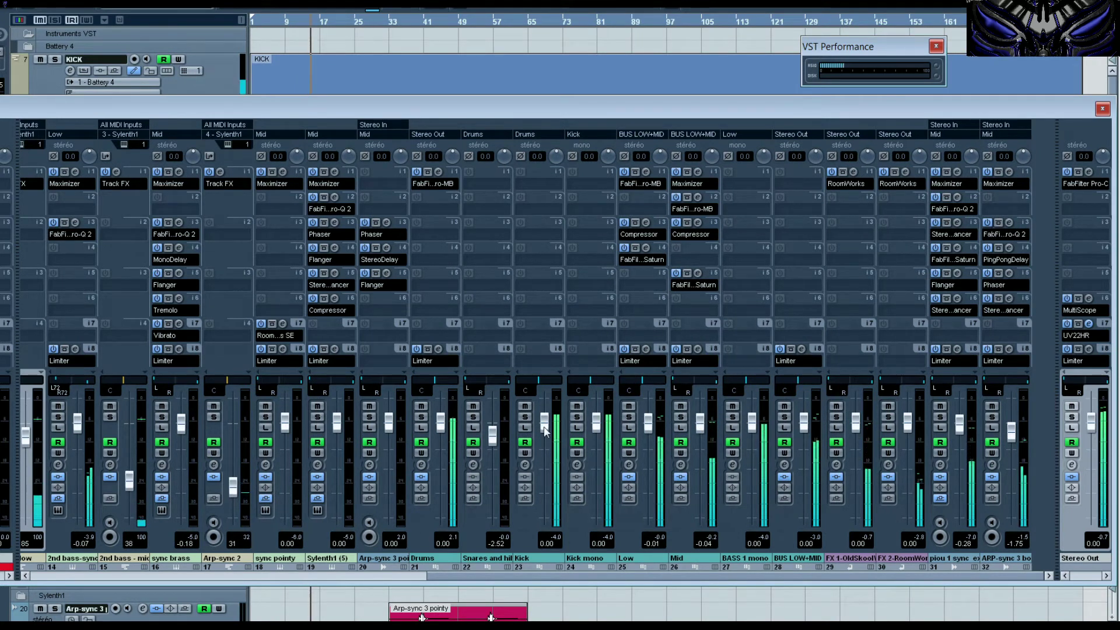
pyautogui.click(230, 73)
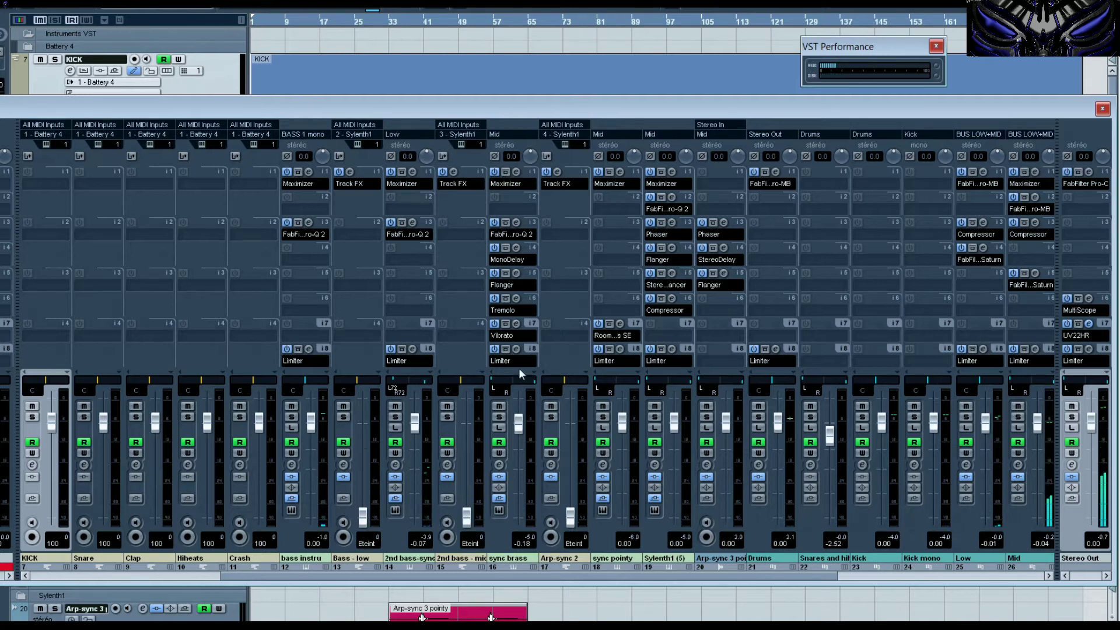
# Open the device configuration and view the control panel of the ASIO DirectX Full Duplex Driver.
pyautogui.click(286, 2)
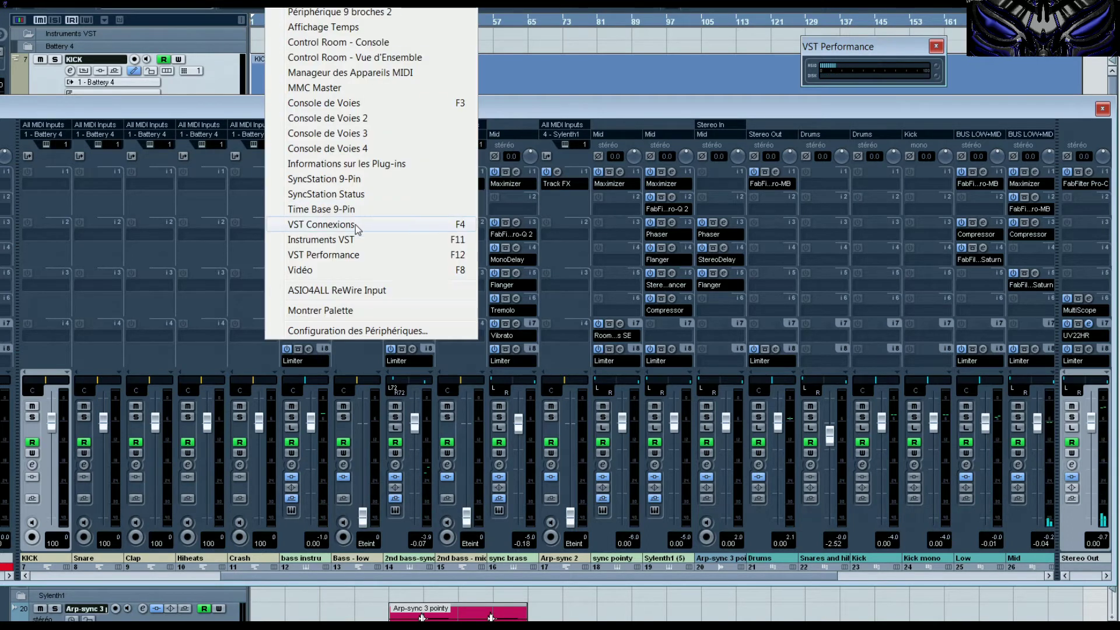
pyautogui.click(348, 331)
pyautogui.click(460, 175)
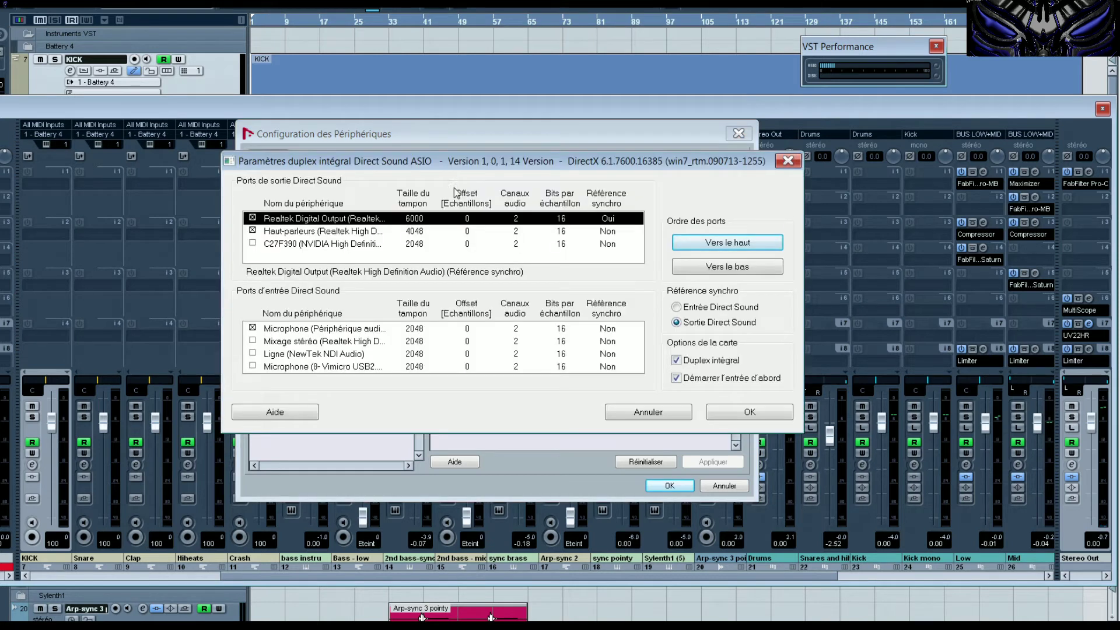
pyautogui.click(787, 161)
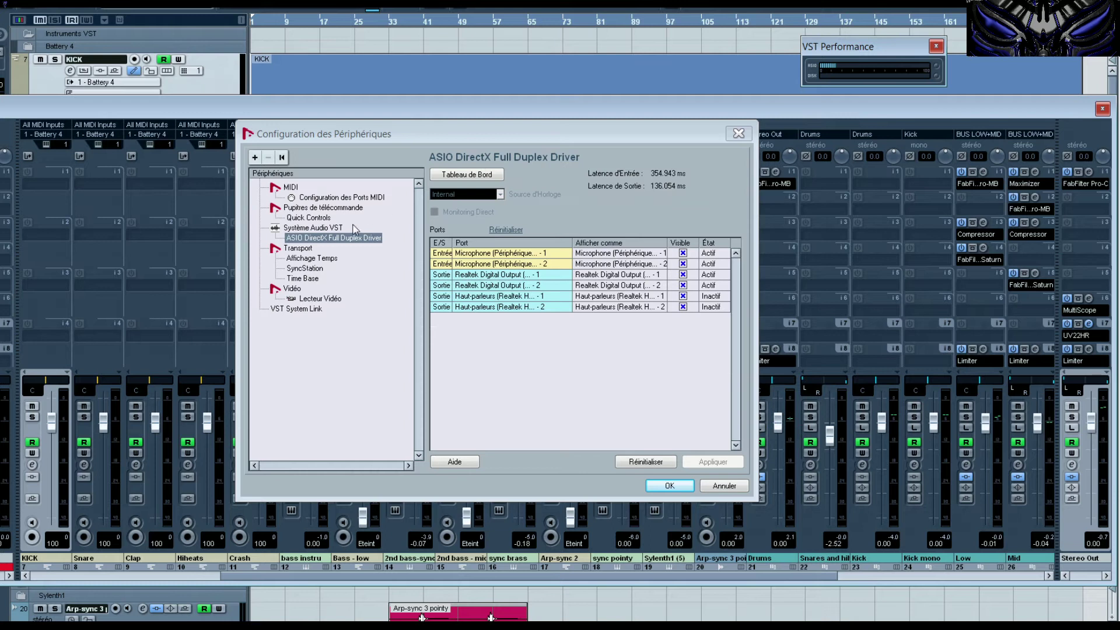
# Change the VST audio system's ASIO driver to ASIO4ALL v2 and confirm the switch.
pyautogui.click(323, 228)
pyautogui.click(528, 173)
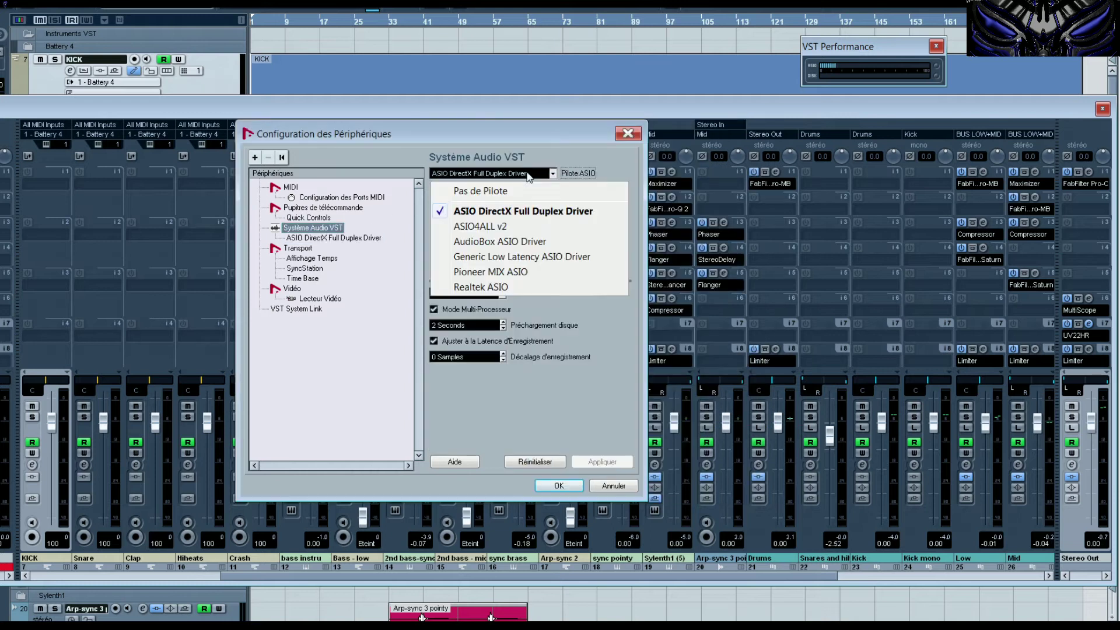
pyautogui.click(482, 226)
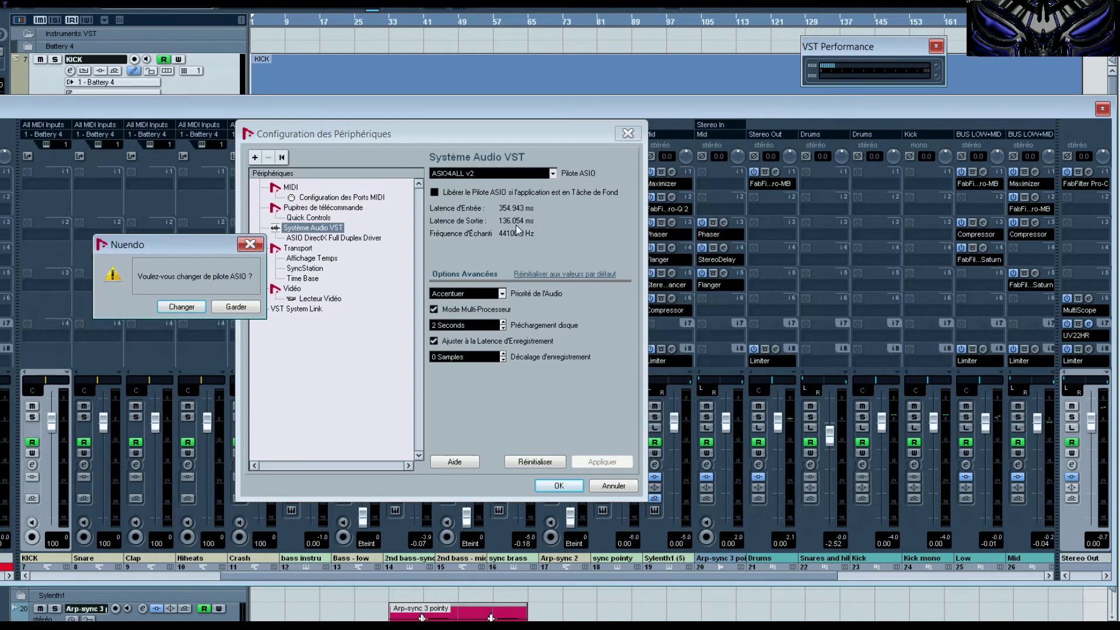
pyautogui.click(182, 306)
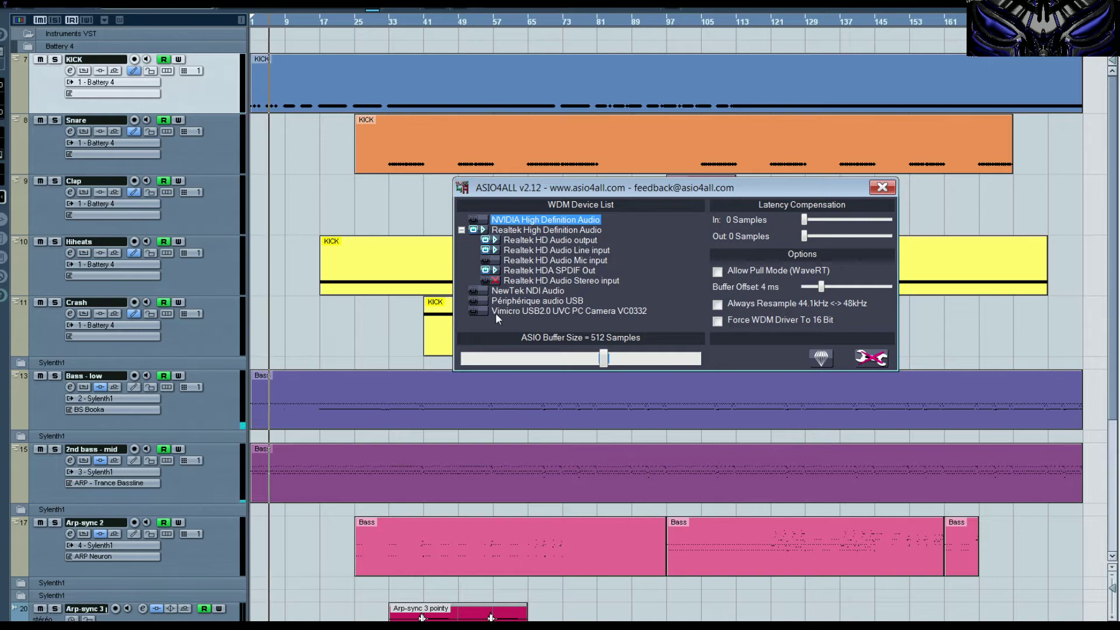
# Check the Realtek HDA SPDIF Out entry in the ASIO4ALL device list and return to the mixer.
pyautogui.click(523, 273)
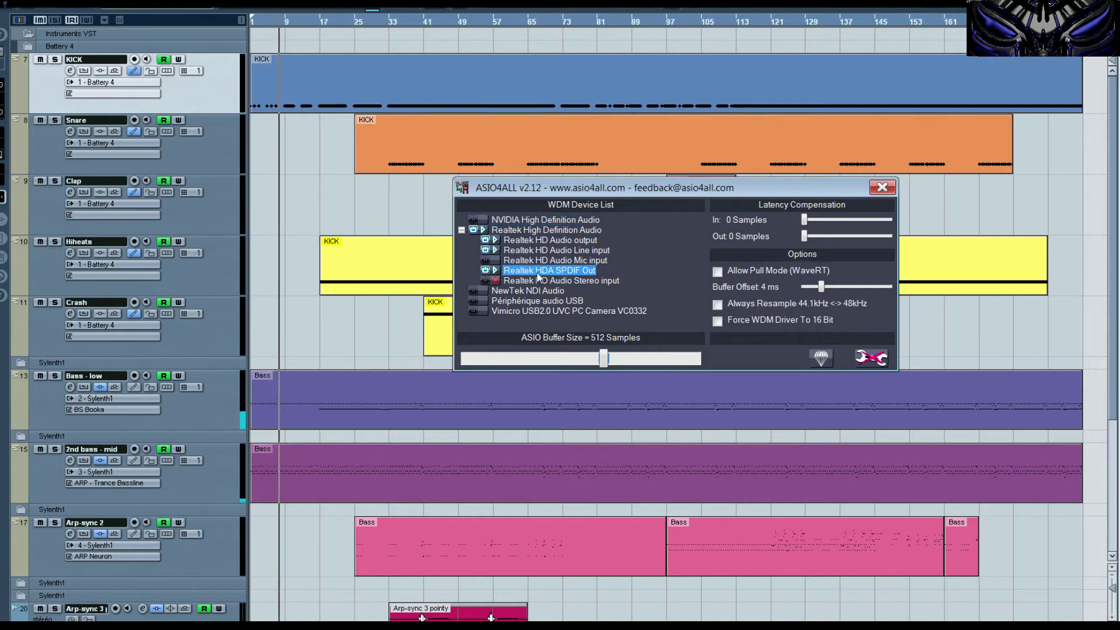
pyautogui.click(882, 187)
pyautogui.press('F3')
pyautogui.click(292, 2)
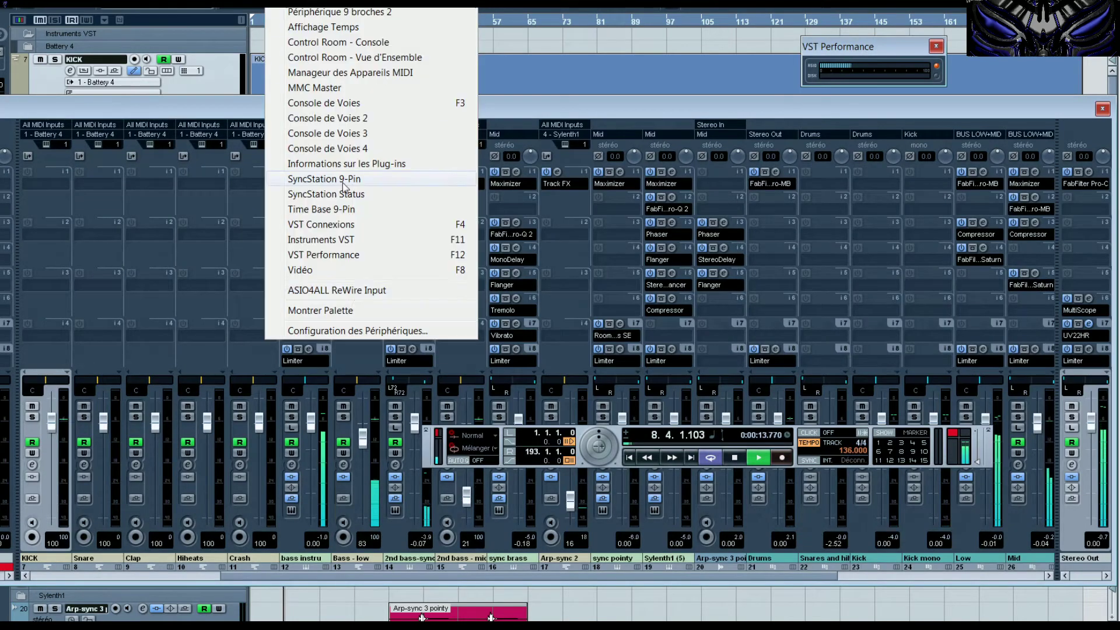
pyautogui.click(354, 331)
pyautogui.click(249, 310)
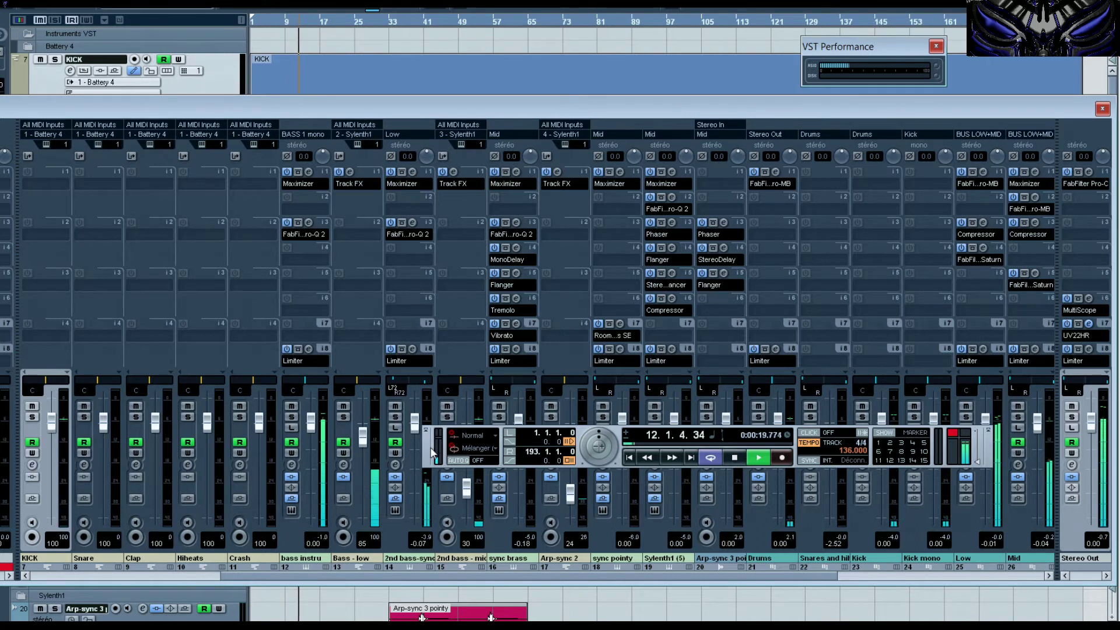
pyautogui.hotkey('alt', 'Tab')
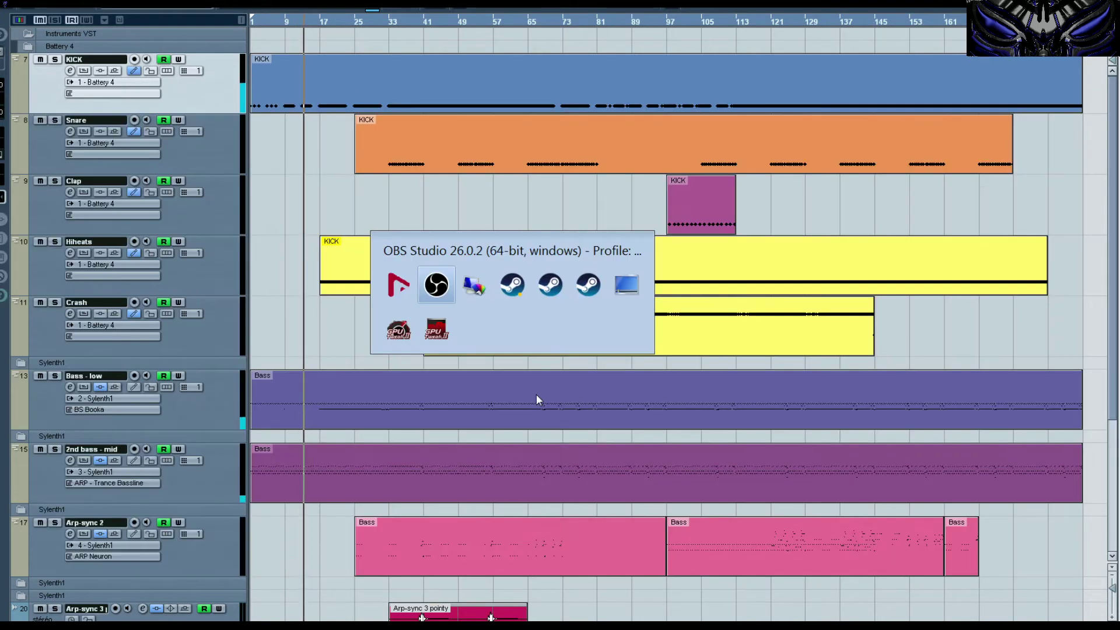
pyautogui.press('Tab')
pyautogui.press('Tab')
pyautogui.press('Tab')
pyautogui.press('Tab')
pyautogui.press('Tab')
pyautogui.press('Tab')
pyautogui.press('Tab')
pyautogui.press('Tab')
pyautogui.press('Tab')
pyautogui.press('Tab')
pyautogui.press('Tab')
pyautogui.press('Tab')
pyautogui.press('Tab')
pyautogui.press('Tab')
pyautogui.press('Tab')
pyautogui.press('Tab')
pyautogui.press('Tab')
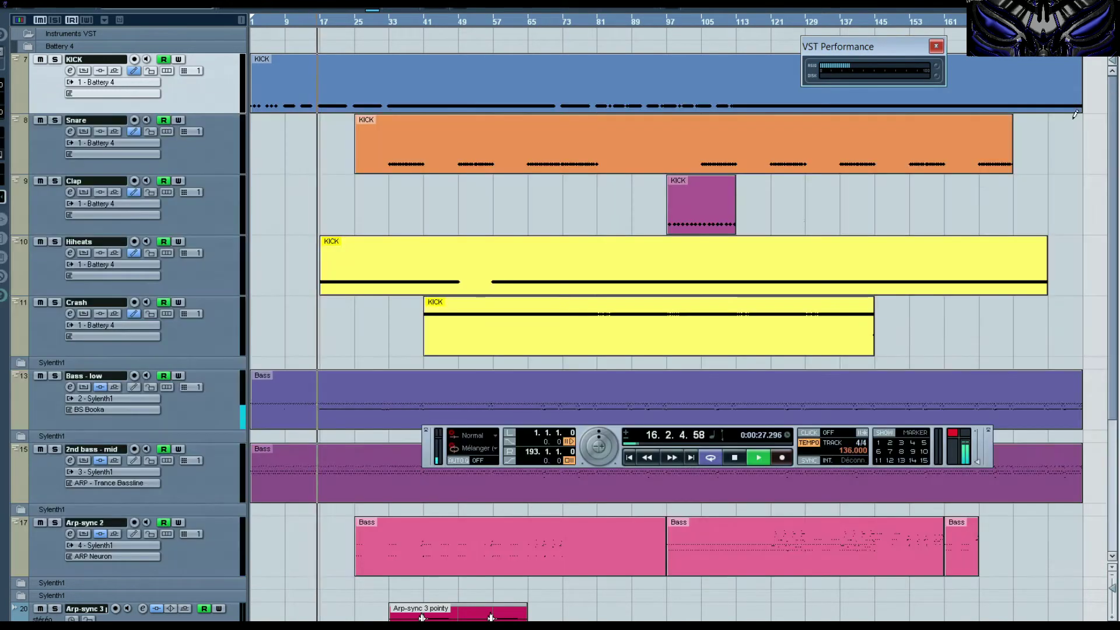
# Route the Stereo Out bus's left and right channels to Realtek HDA SPDIF Out 1 and 2, and play the project as a test.
pyautogui.click(1103, 109)
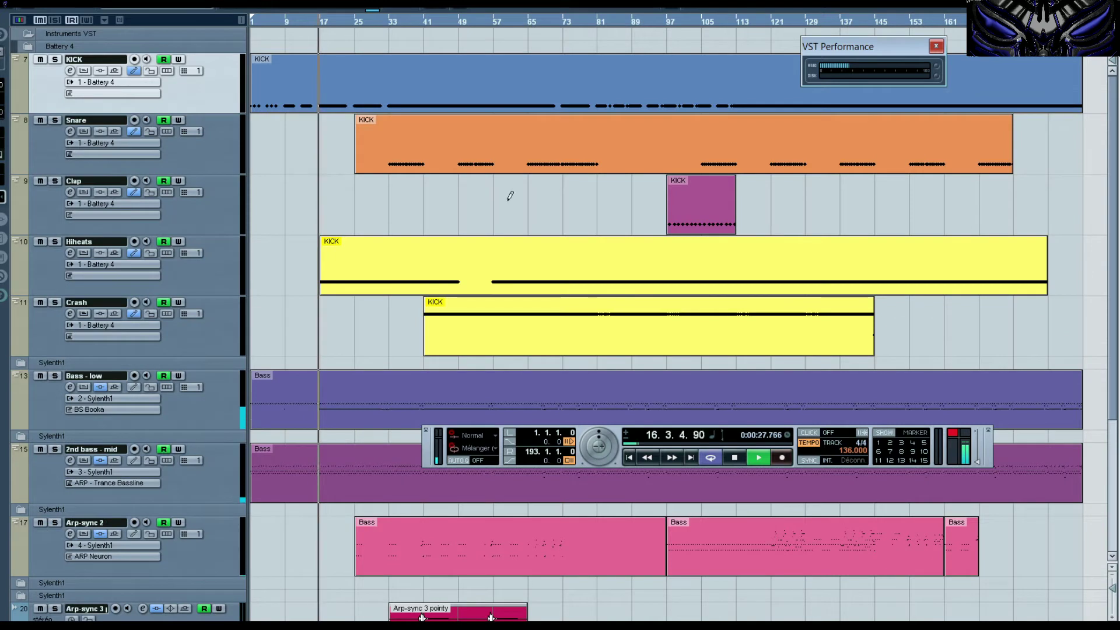
pyautogui.click(734, 457)
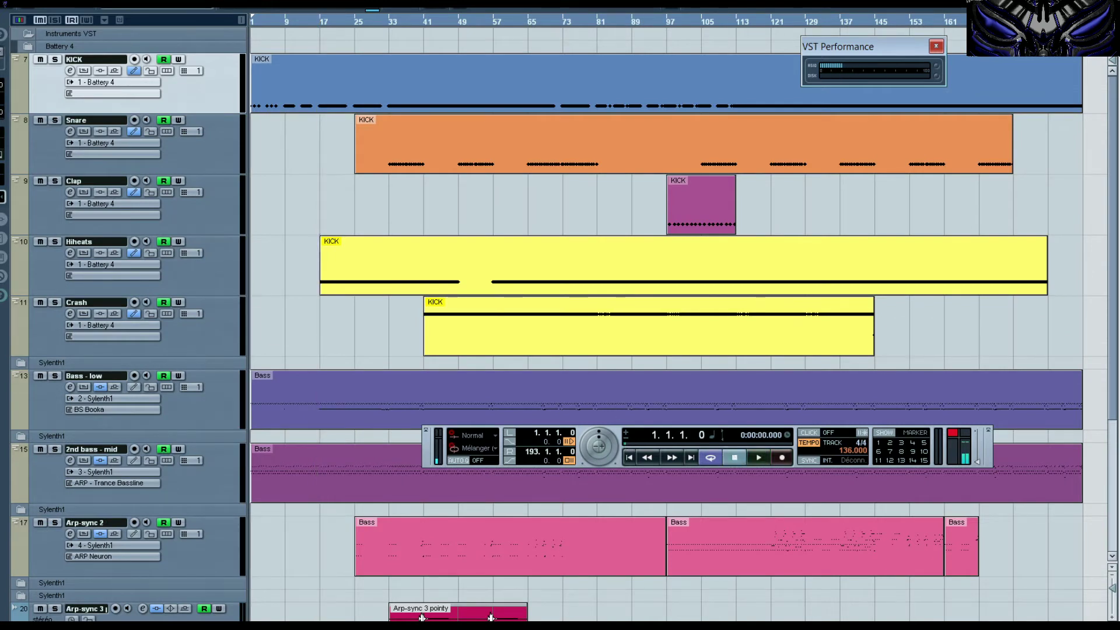
pyautogui.click(289, 3)
pyautogui.click(336, 226)
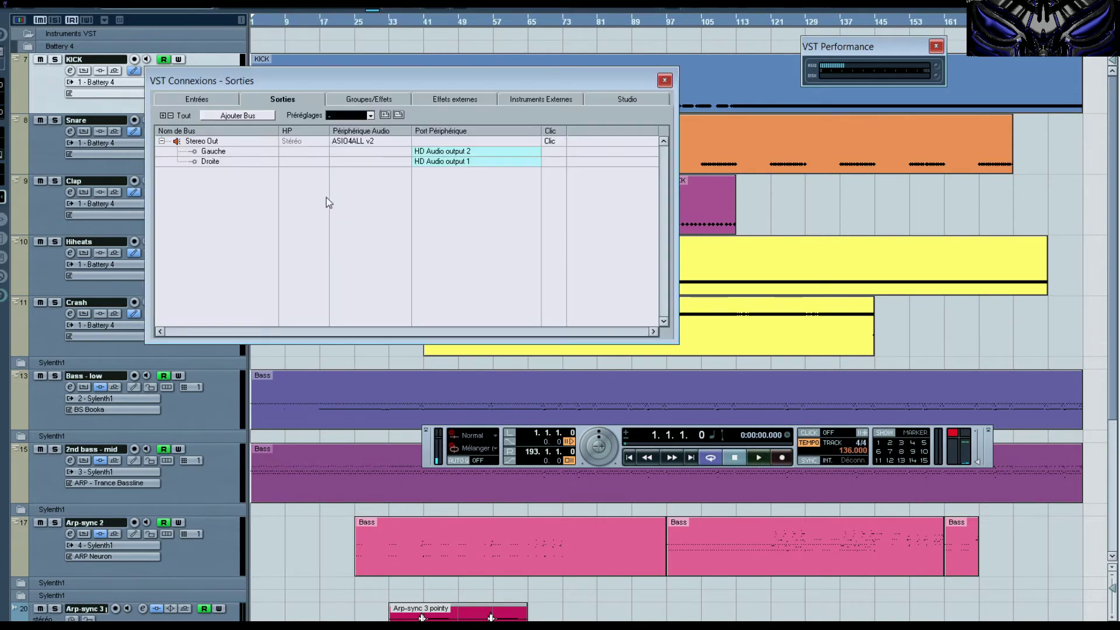
pyautogui.click(453, 151)
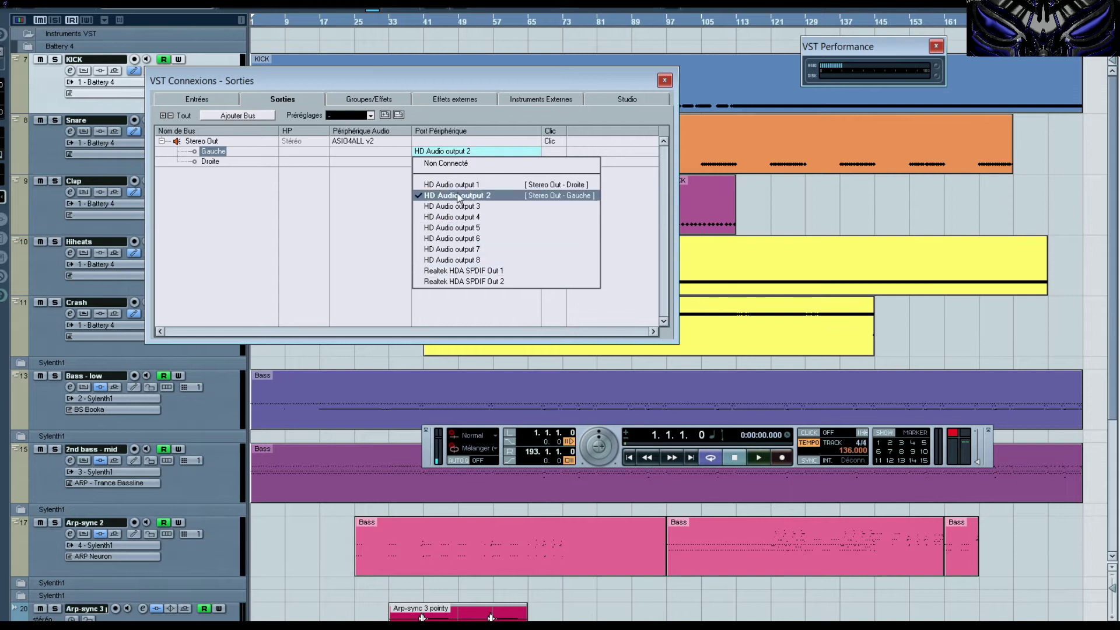
pyautogui.click(464, 270)
pyautogui.click(466, 161)
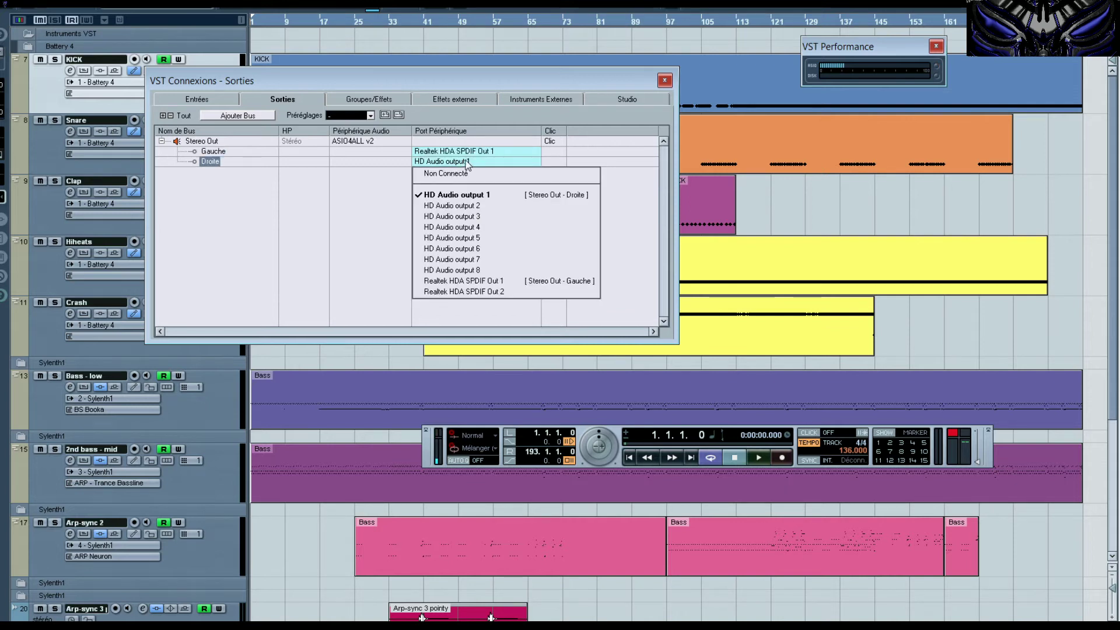
pyautogui.click(476, 293)
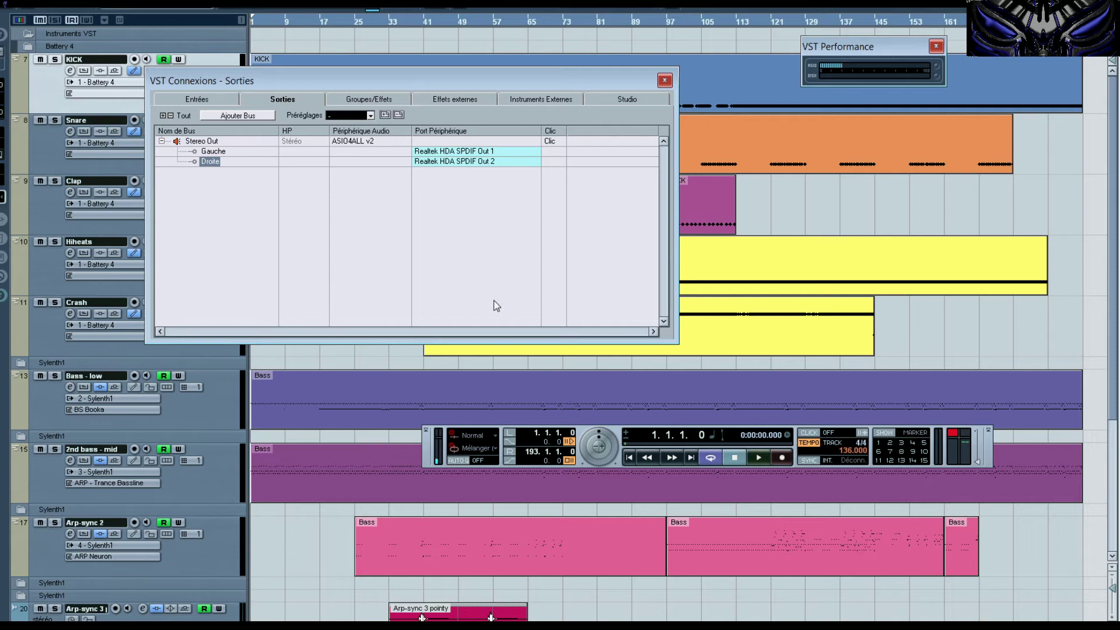
pyautogui.click(756, 457)
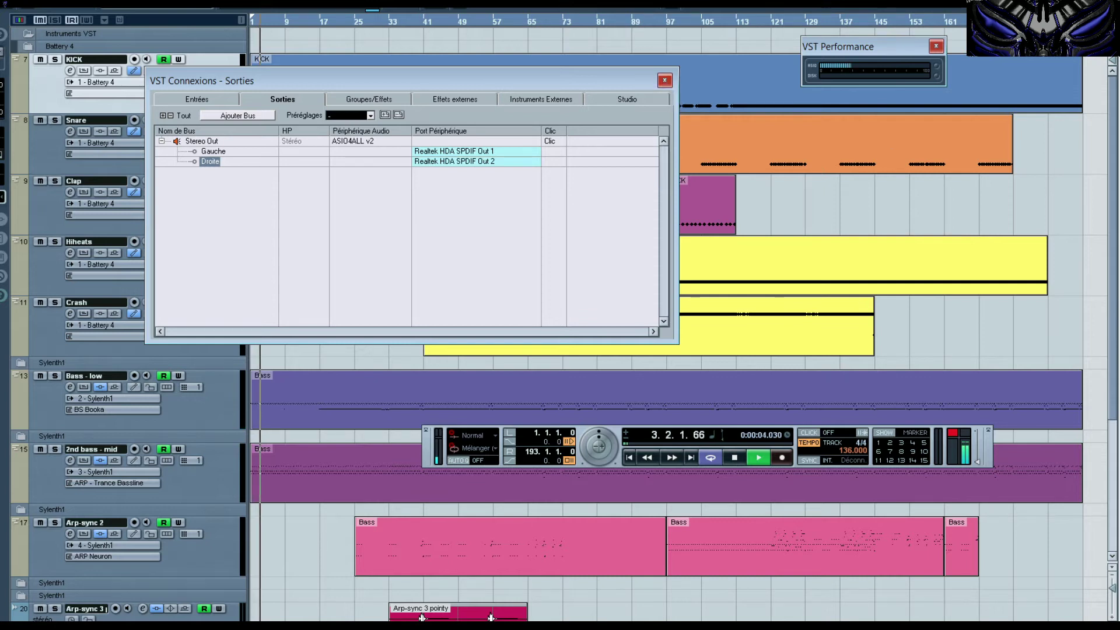
pyautogui.click(490, 616)
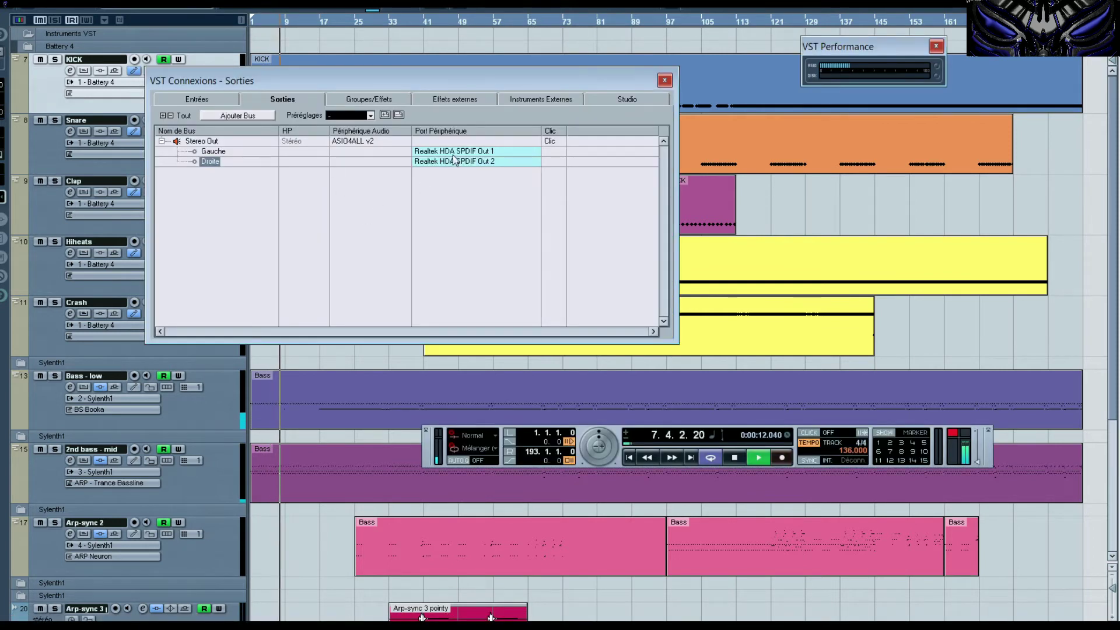
# Route the Stereo Out bus's left channel to HD Audio output 1 and right channel to HD Audio output 2, and close the VST connections.
pyautogui.click(457, 153)
pyautogui.click(461, 184)
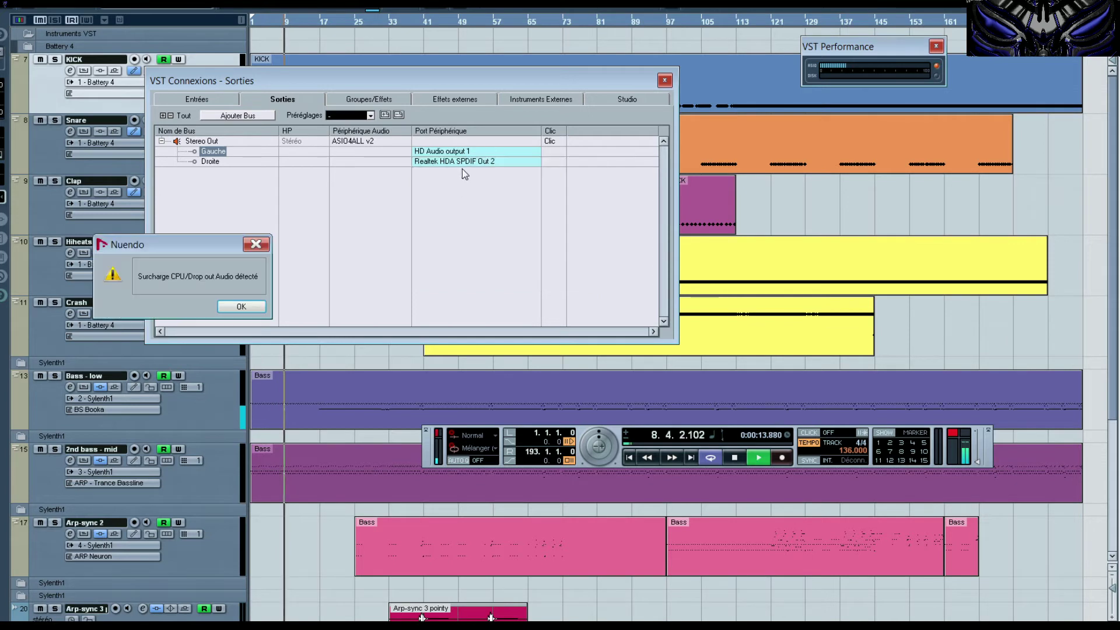
pyautogui.click(242, 307)
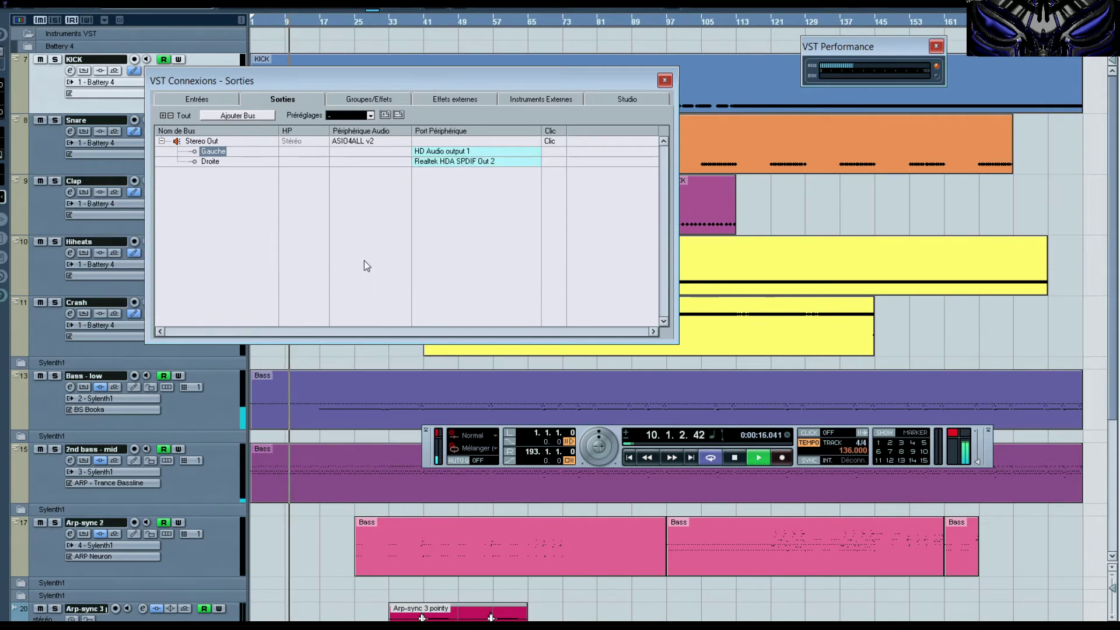
pyautogui.click(447, 163)
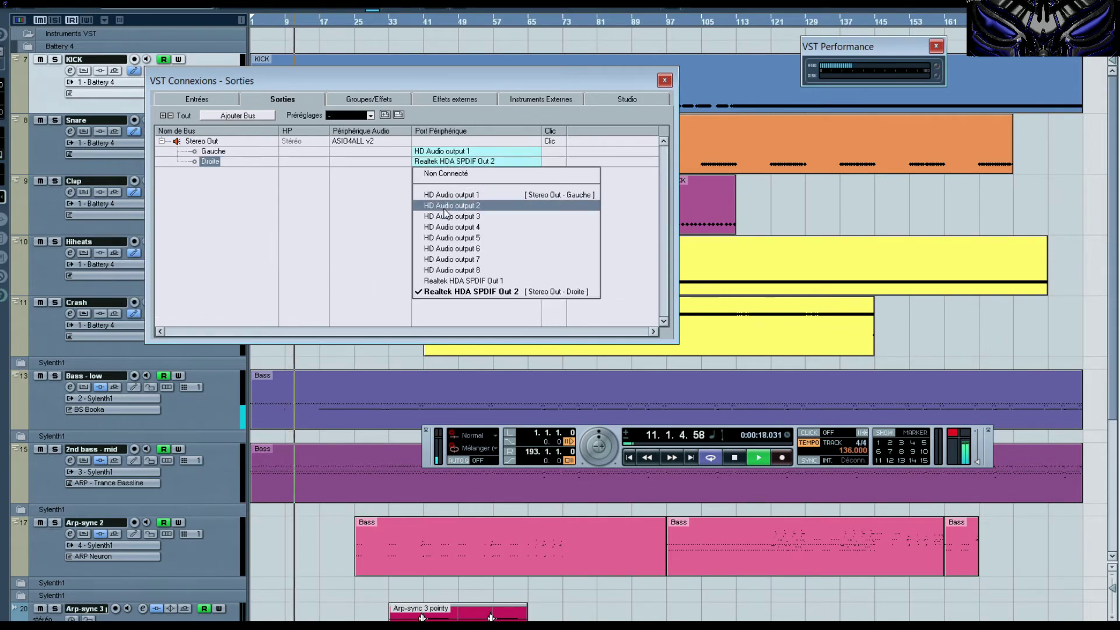
pyautogui.click(445, 206)
pyautogui.click(241, 307)
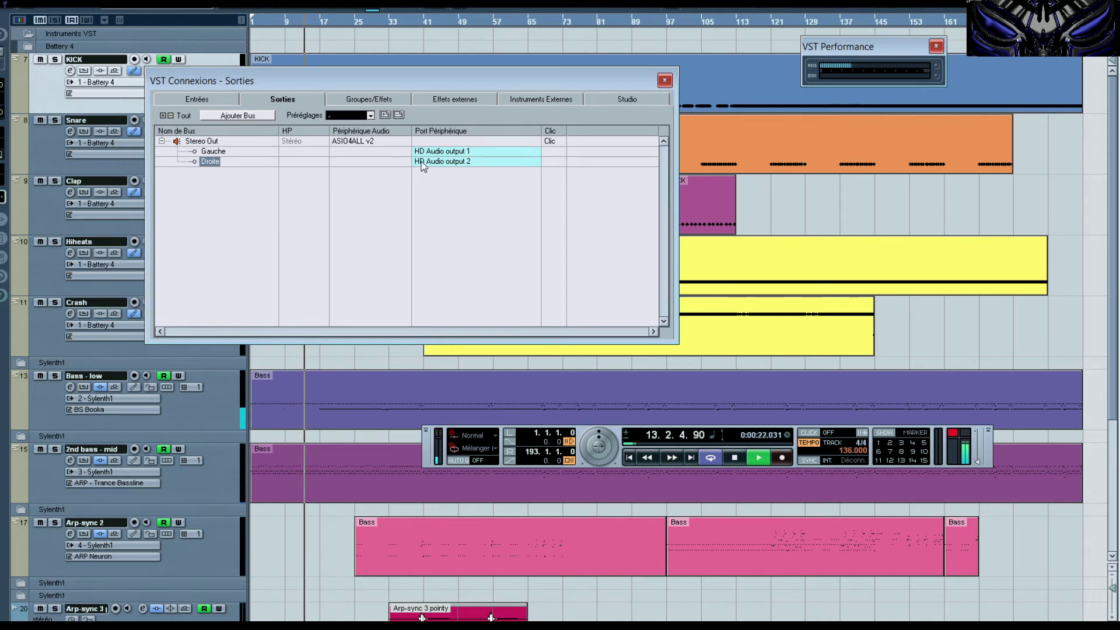
pyautogui.click(196, 101)
pyautogui.press('F4')
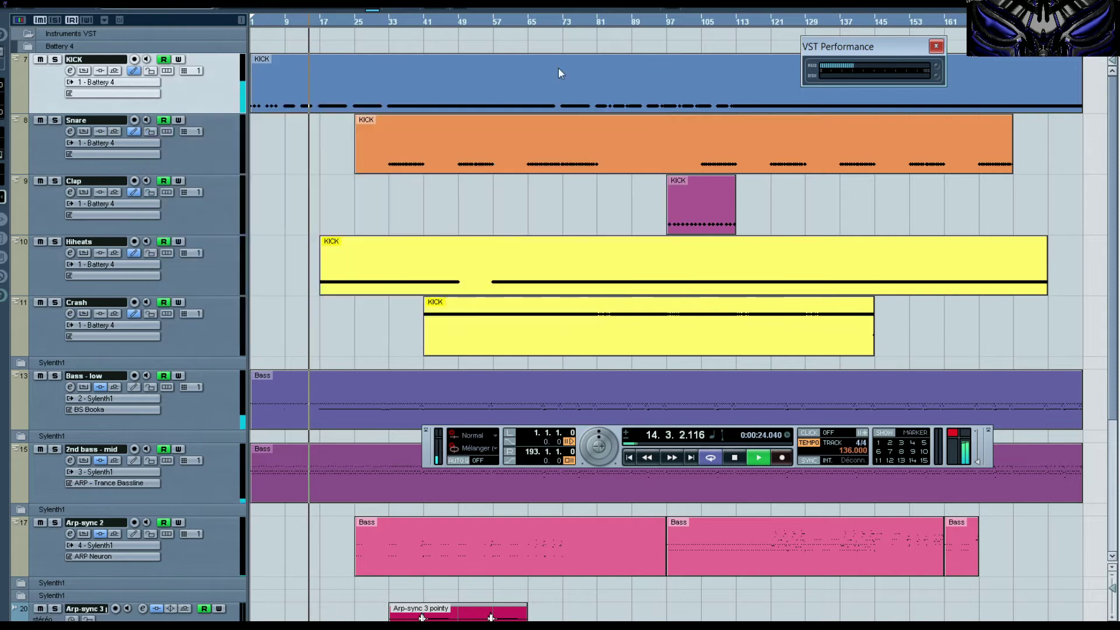
# Change the VST audio system's ASIO driver to Generic Low Latency ASIO Driver and confirm the switch.
pyautogui.click(291, 4)
pyautogui.click(324, 331)
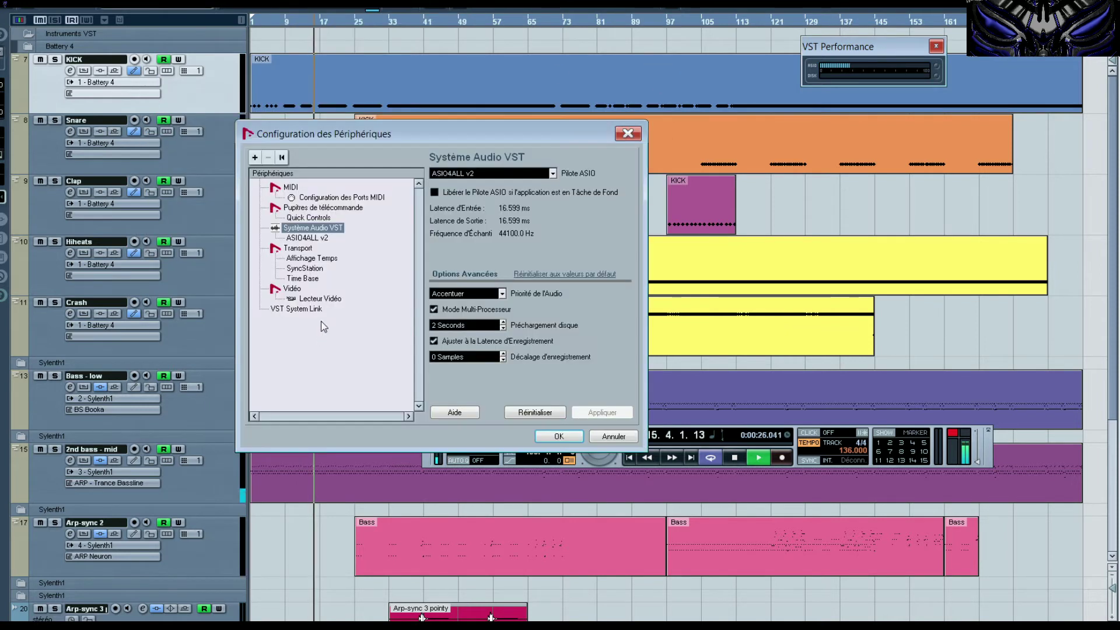
pyautogui.click(475, 174)
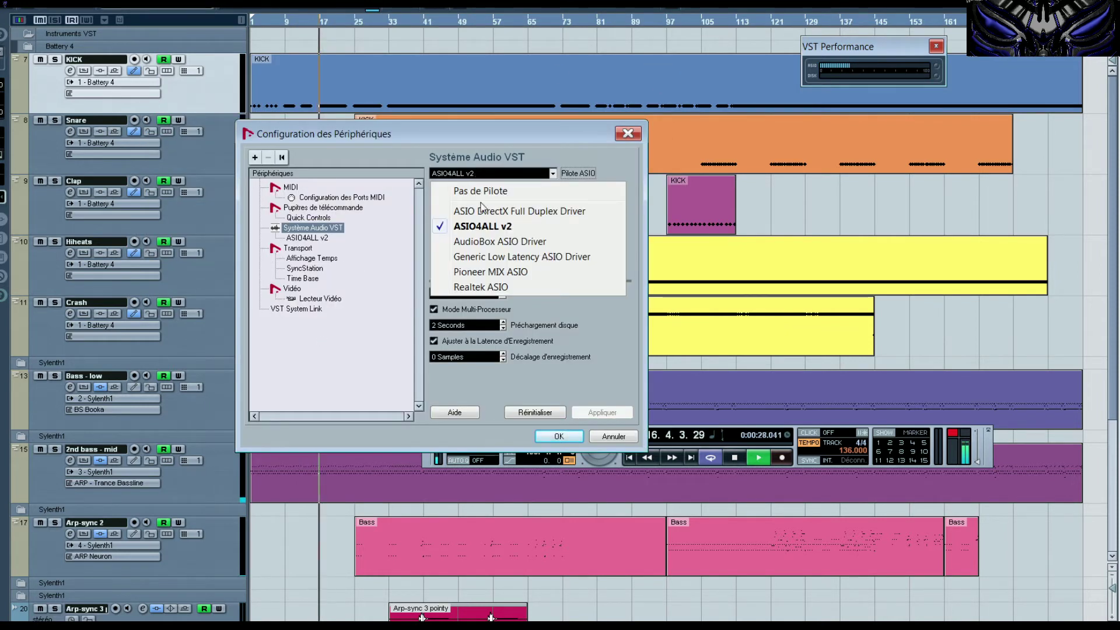
pyautogui.click(488, 258)
pyautogui.click(205, 308)
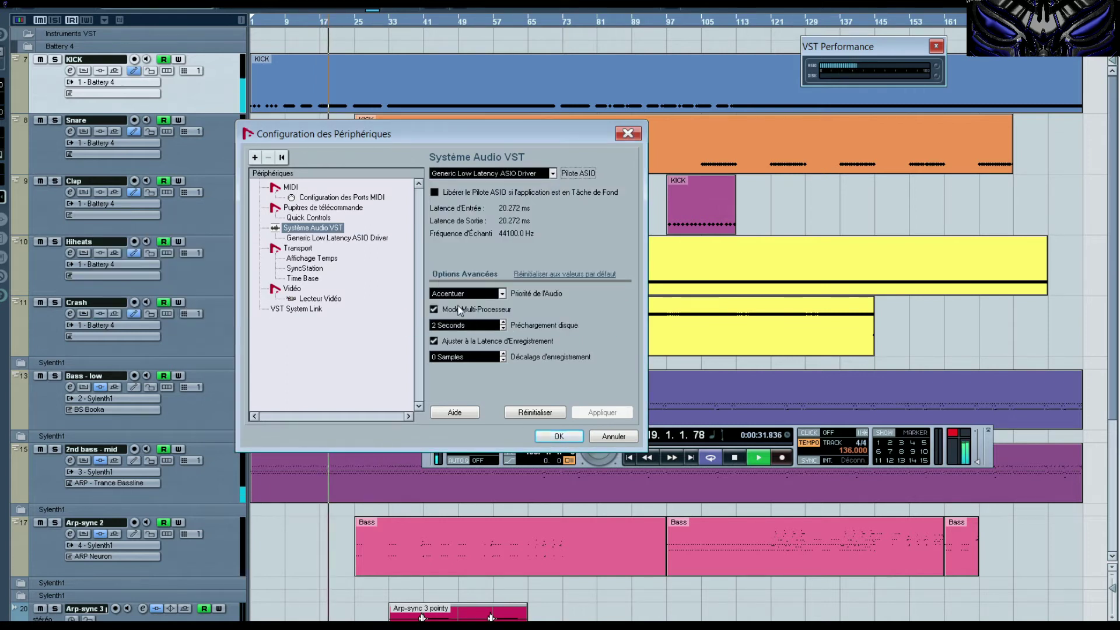
# Check the Generic Low Latency ASIO Driver's ports and the Stereo Out bus's left-channel port options in the VST connections.
pyautogui.click(368, 238)
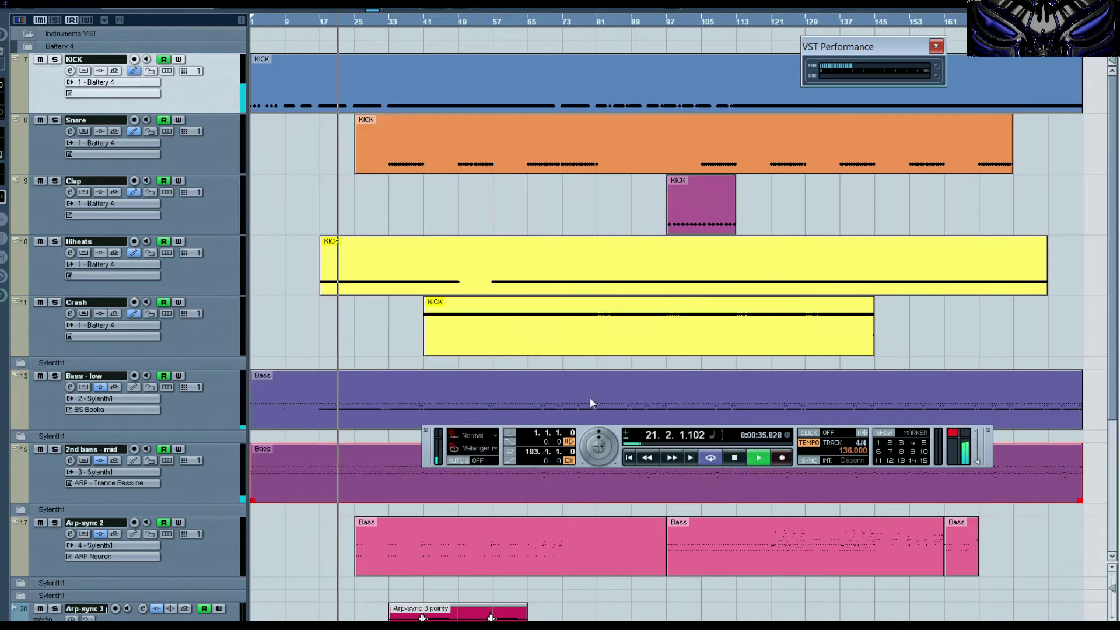
pyautogui.click(274, 2)
pyautogui.click(327, 291)
pyautogui.click(431, 152)
pyautogui.click(431, 162)
pyautogui.click(277, 105)
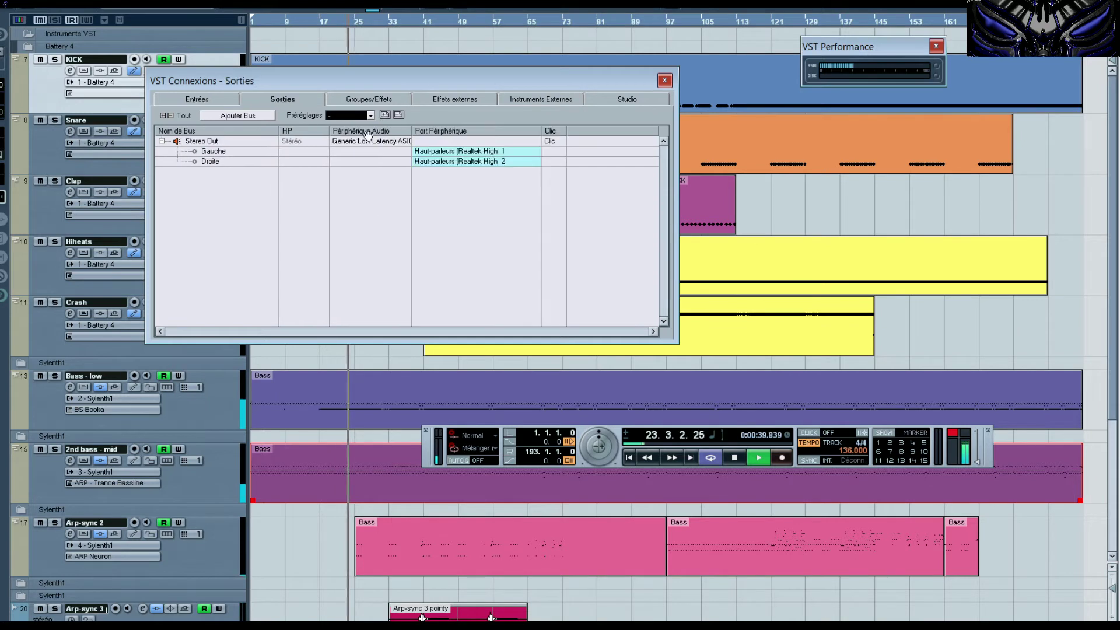
pyautogui.click(476, 151)
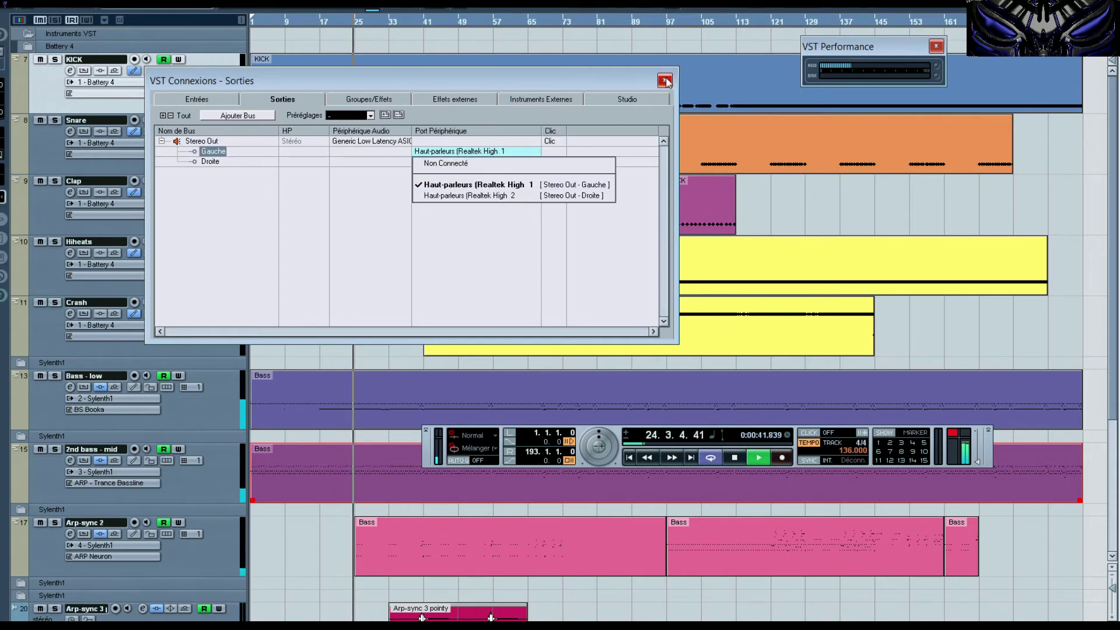
pyautogui.click(511, 185)
pyautogui.press('F4')
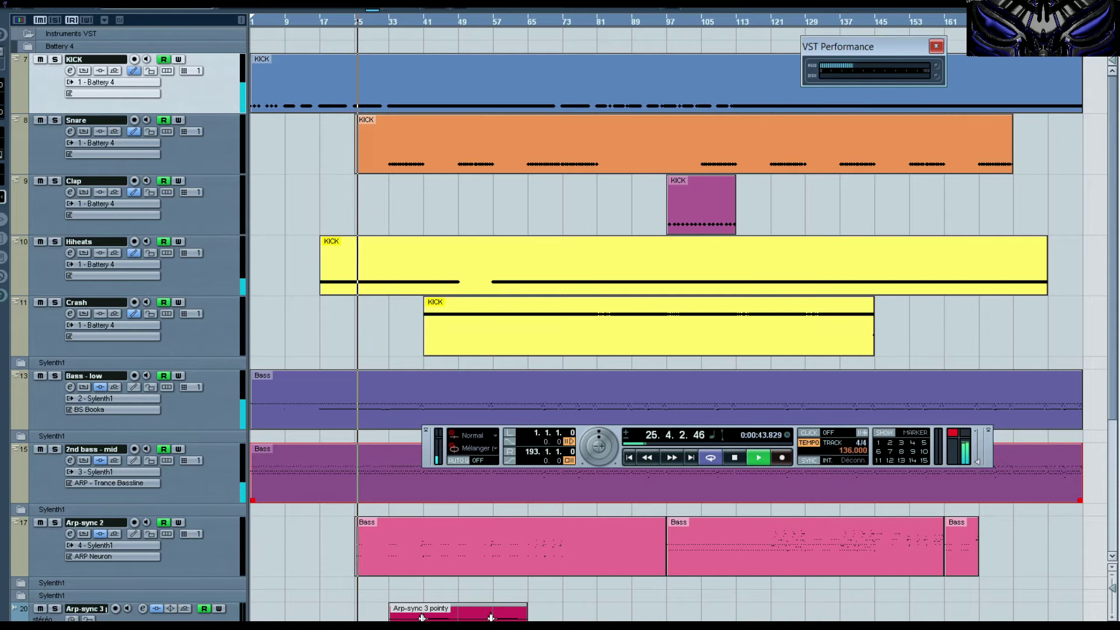
# Change the VST audio system's ASIO driver to Realtek ASIO and confirm the switch.
pyautogui.click(283, 3)
pyautogui.click(335, 331)
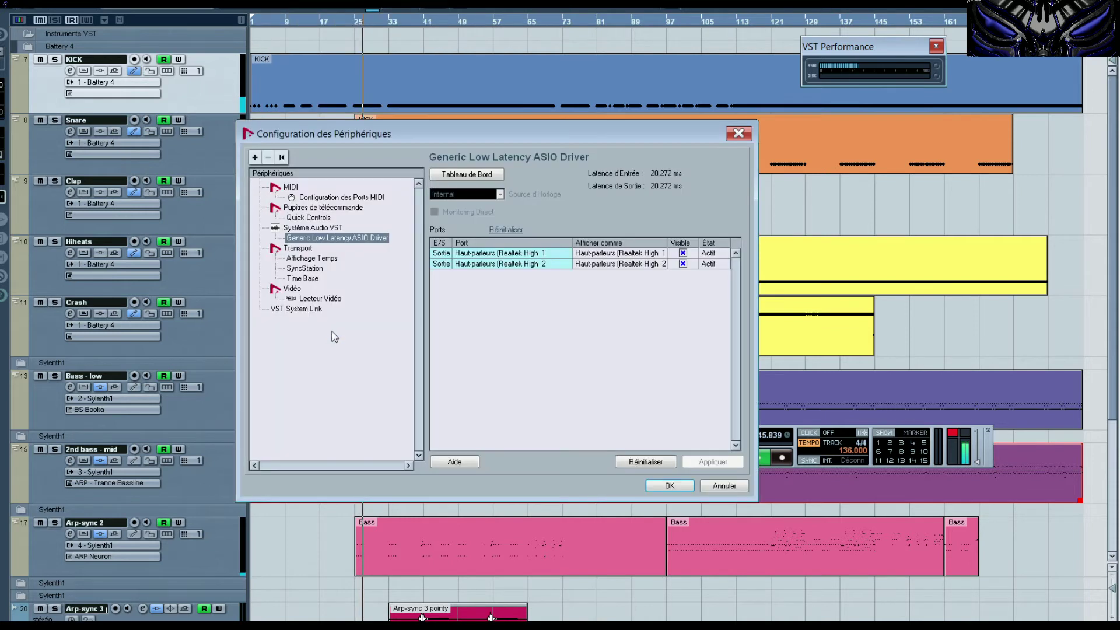
pyautogui.click(313, 228)
pyautogui.click(539, 174)
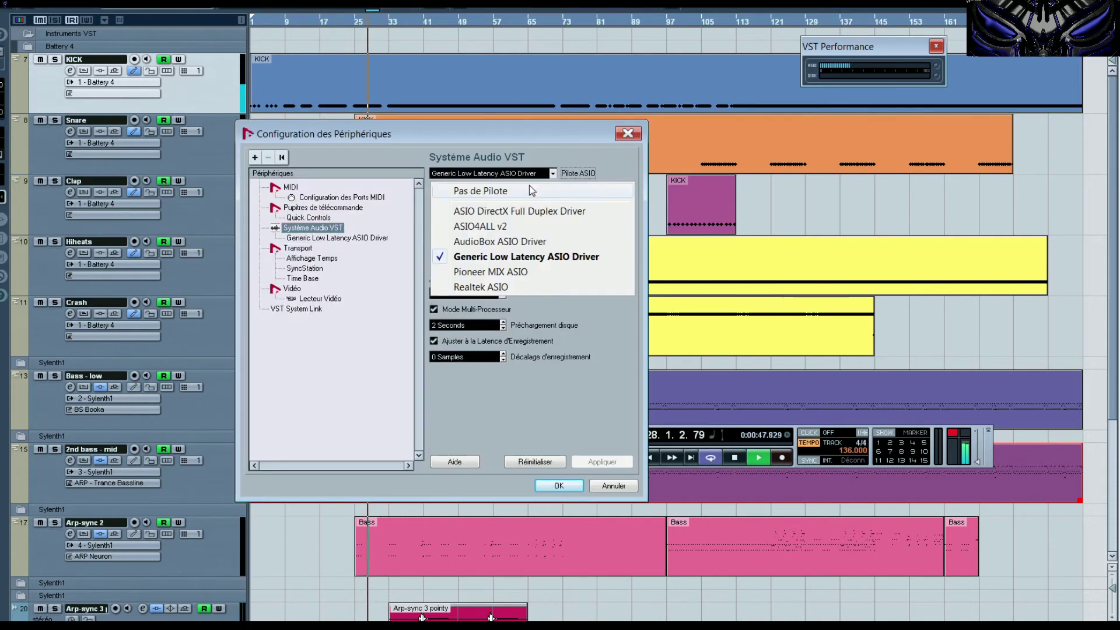
pyautogui.click(513, 285)
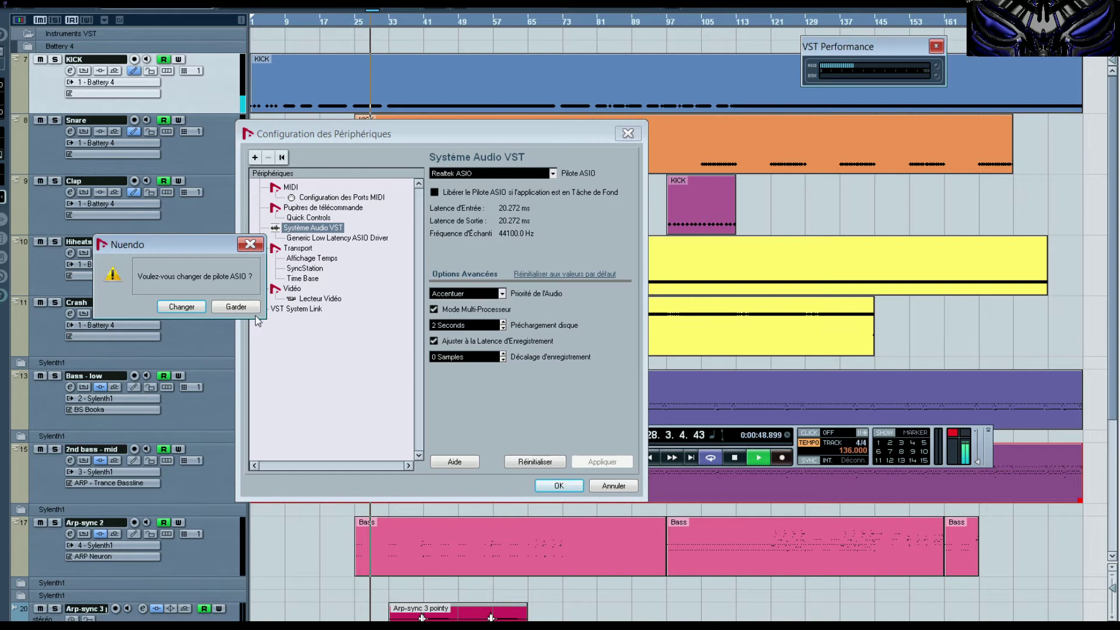
pyautogui.click(181, 307)
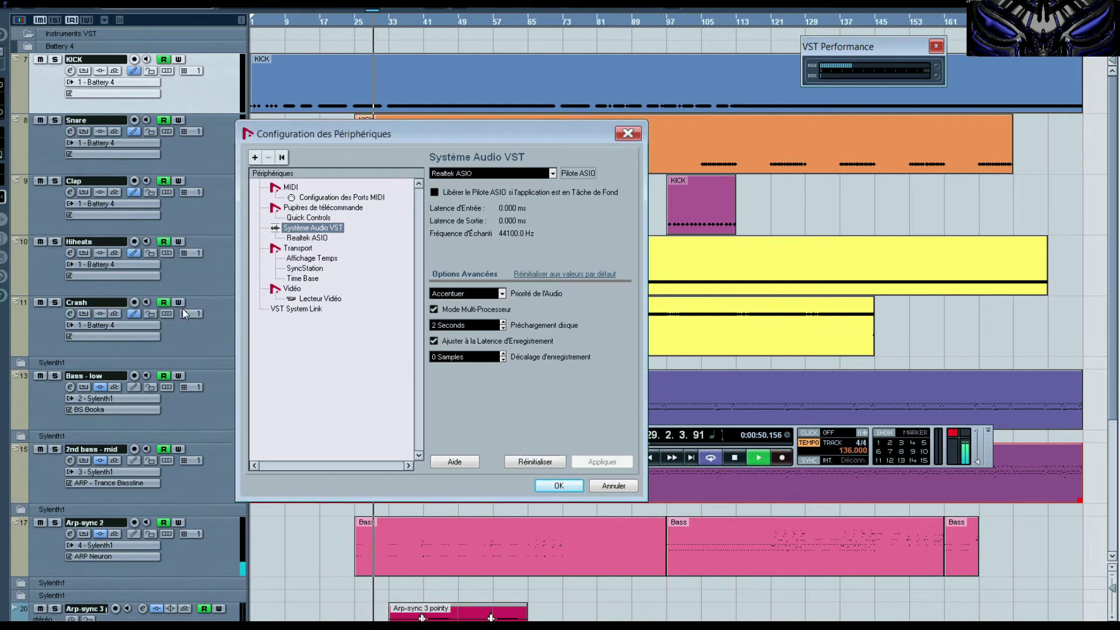
# Review the Realtek ASIO driver's ports and the output options for the Stereo Out bus's left channel.
pyautogui.click(307, 238)
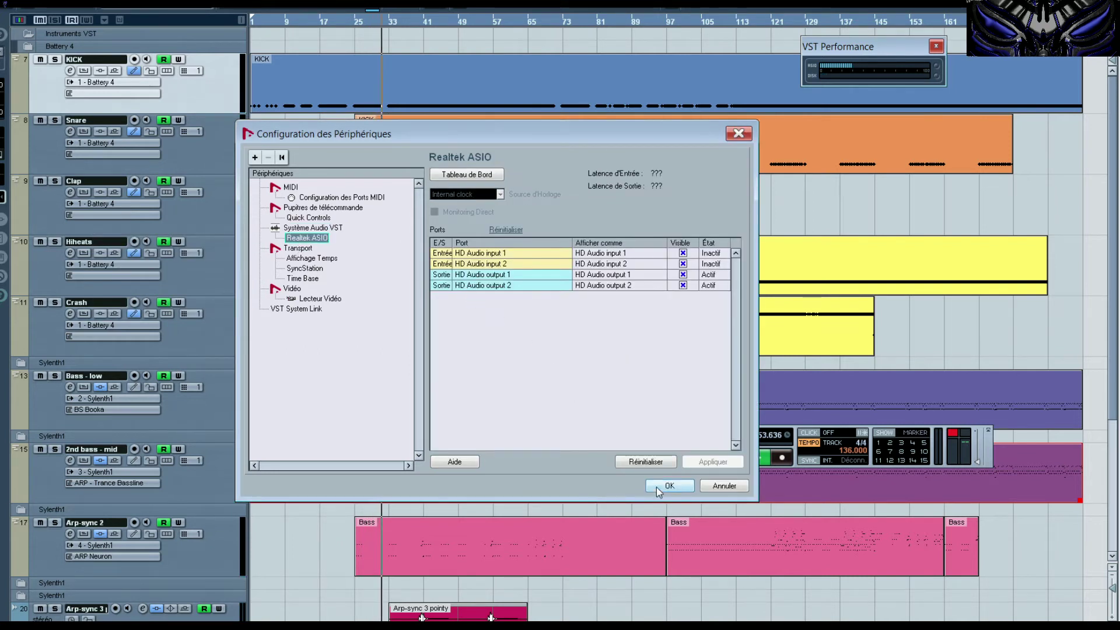
pyautogui.click(669, 486)
pyautogui.click(286, 3)
pyautogui.click(329, 226)
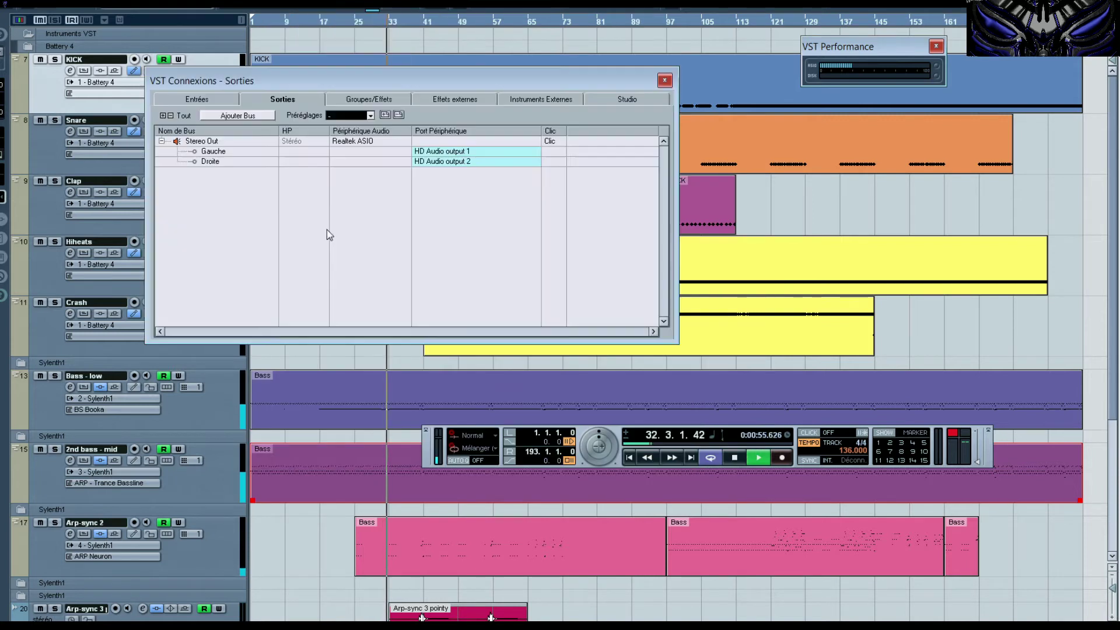
pyautogui.click(445, 151)
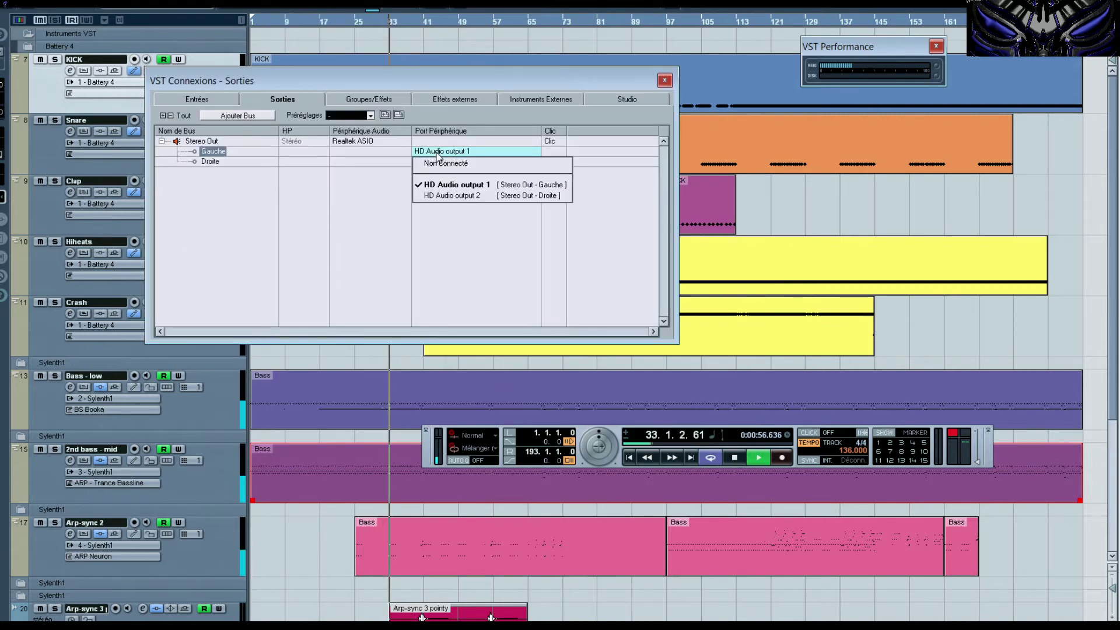
pyautogui.click(457, 185)
pyautogui.click(664, 80)
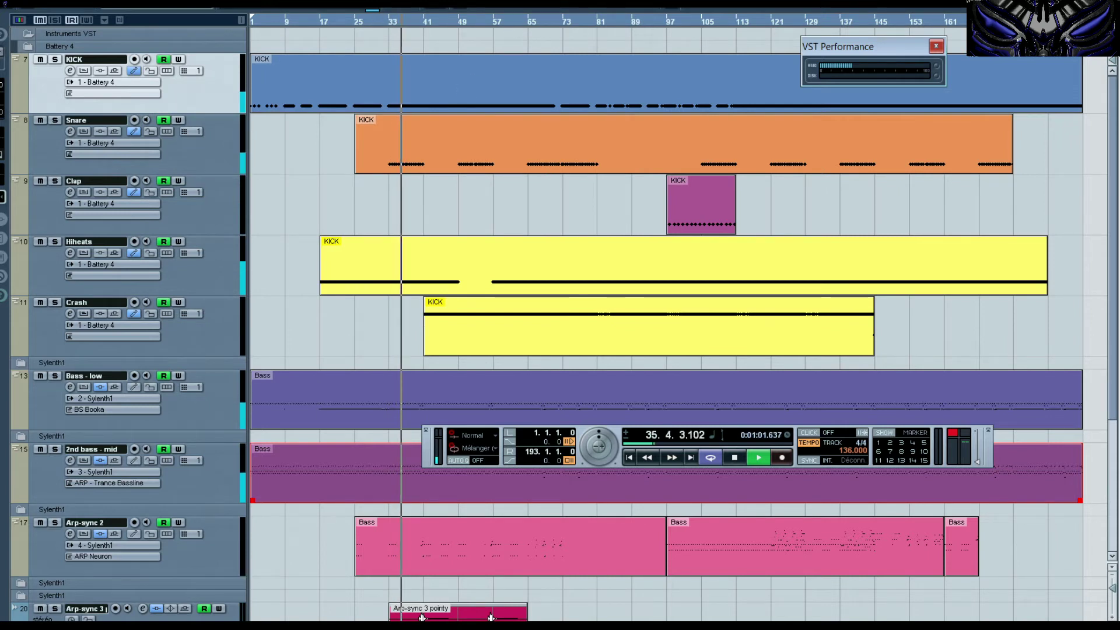
# Change the VST audio system's ASIO driver to ASIO DirectX Full Duplex Driver and confirm the switch.
pyautogui.click(274, 2)
pyautogui.click(350, 328)
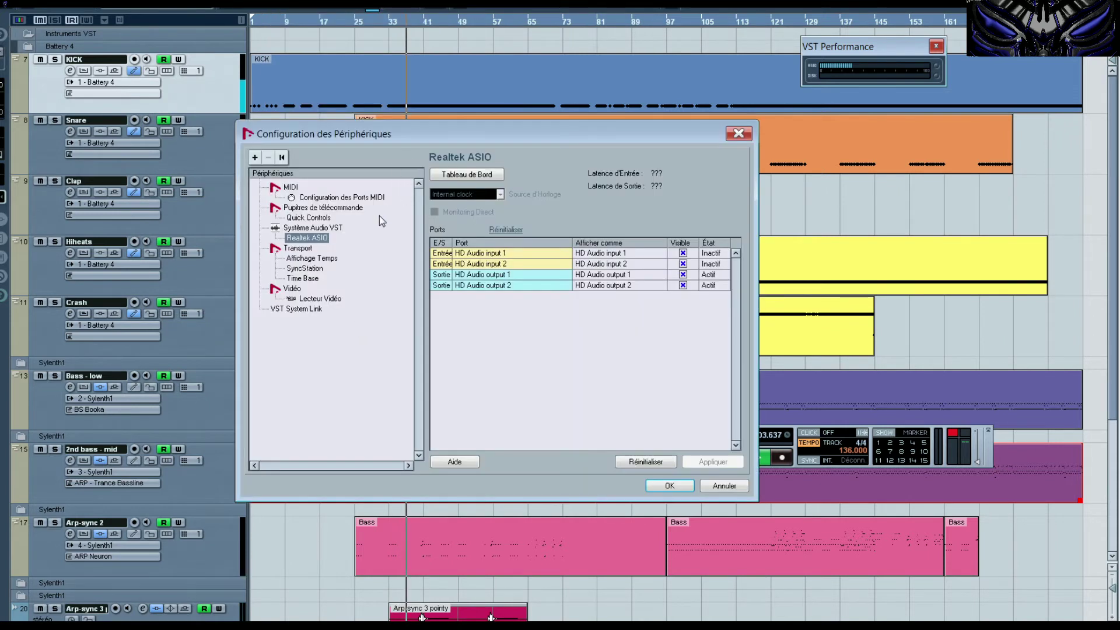
pyautogui.click(313, 228)
pyautogui.click(460, 175)
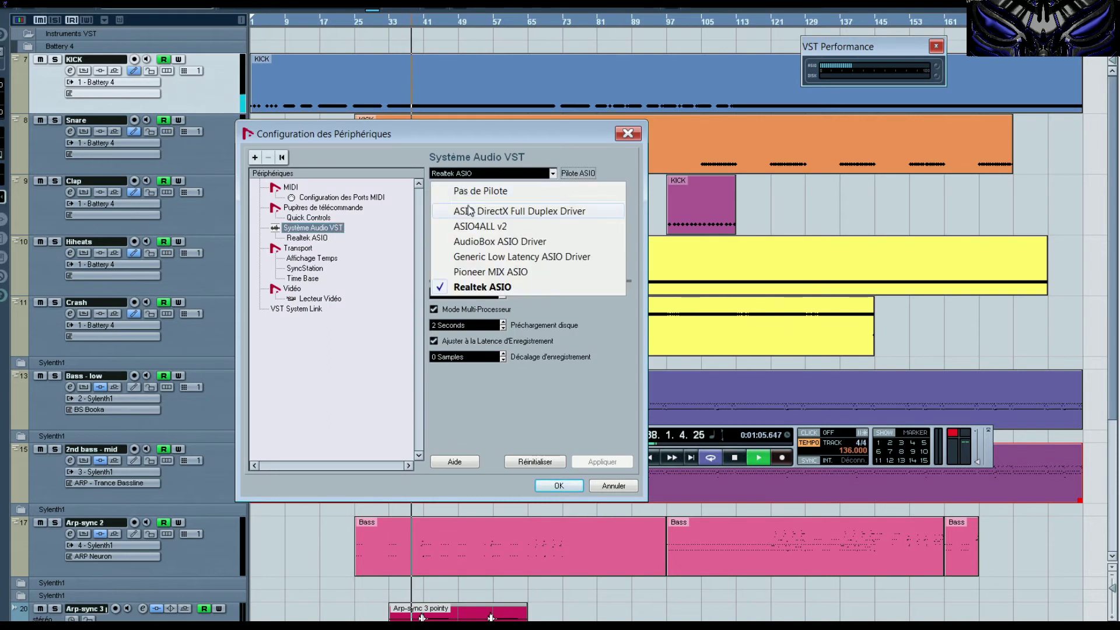
pyautogui.click(470, 213)
pyautogui.click(181, 307)
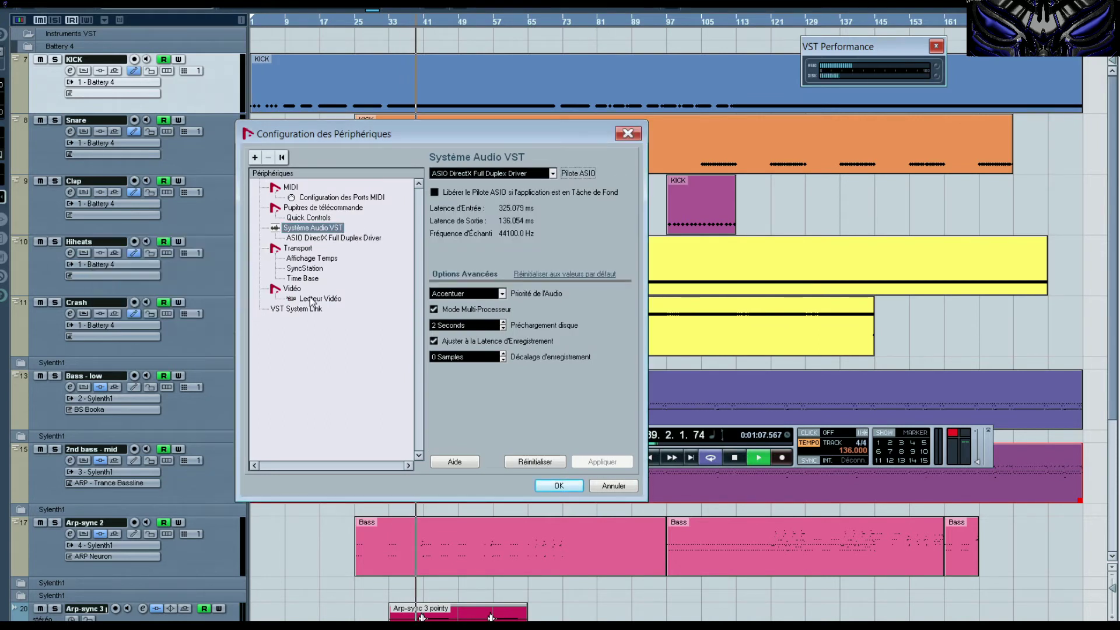
# Set the Realtek Digital Output buffer size to 9048 in the DirectX driver's Direct Sound settings and accept the device configuration.
pyautogui.click(342, 238)
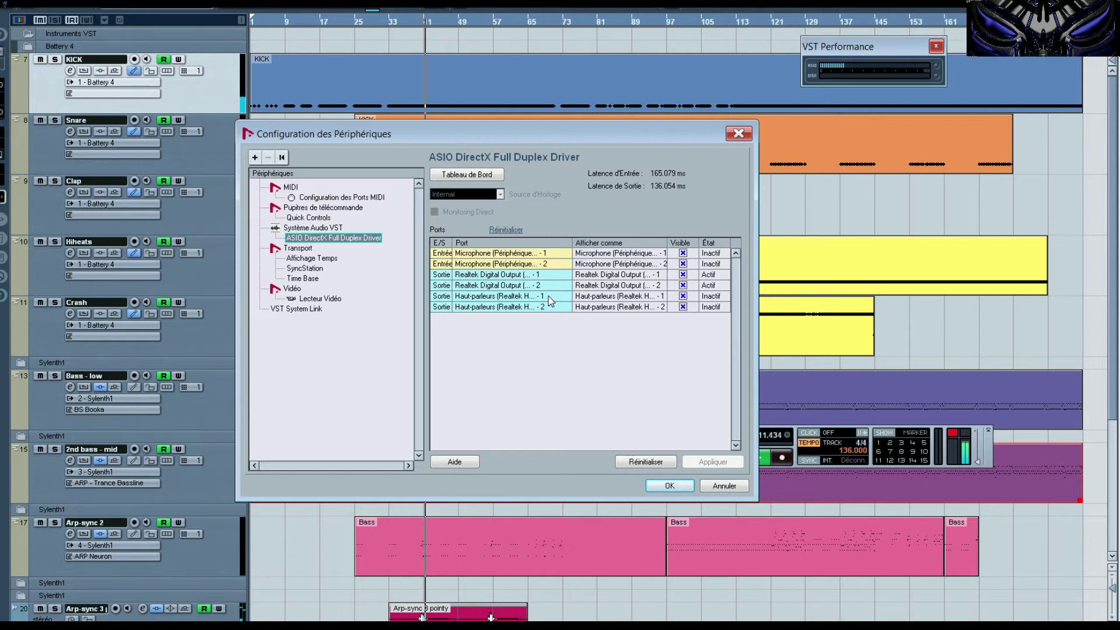
pyautogui.click(466, 174)
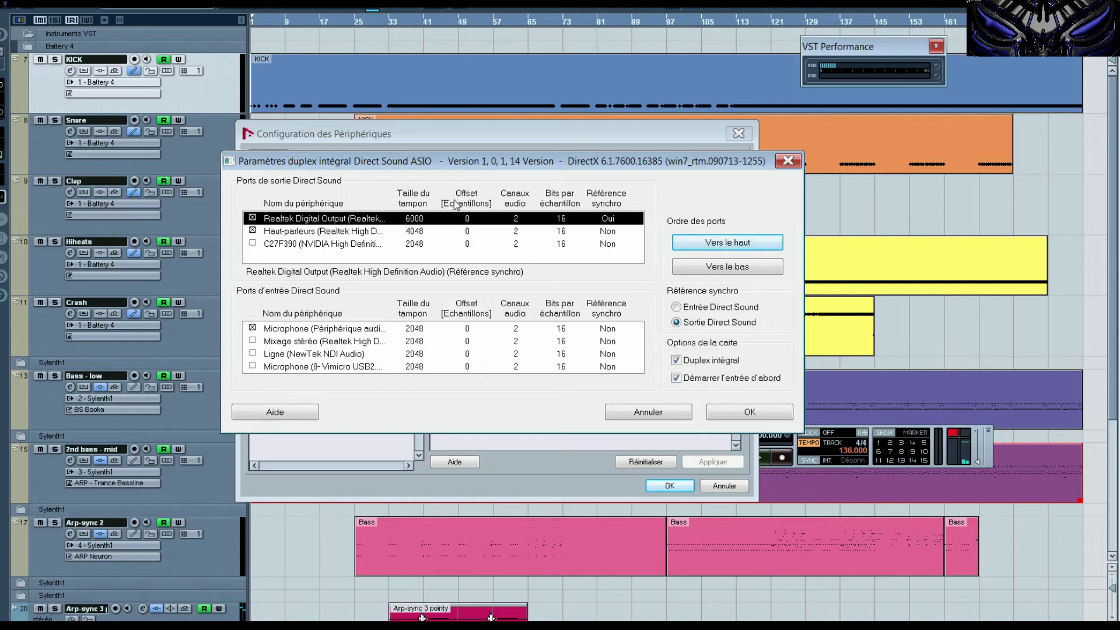
pyautogui.doubleClick(421, 220)
pyautogui.write('904')
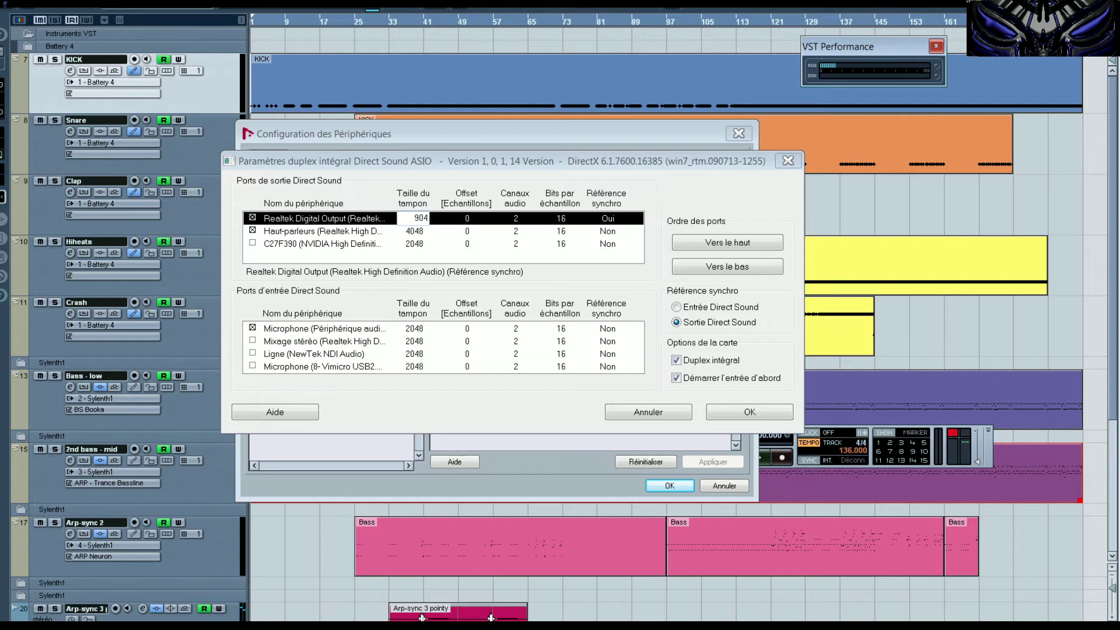
pyautogui.write('8')
pyautogui.press('Return')
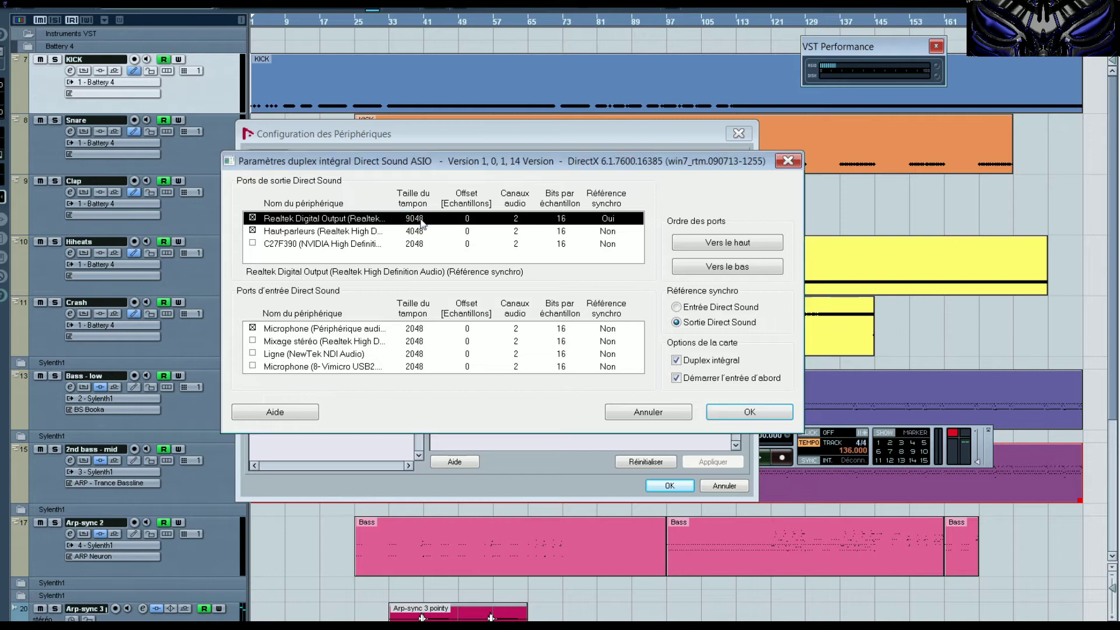
pyautogui.click(736, 411)
pyautogui.click(669, 483)
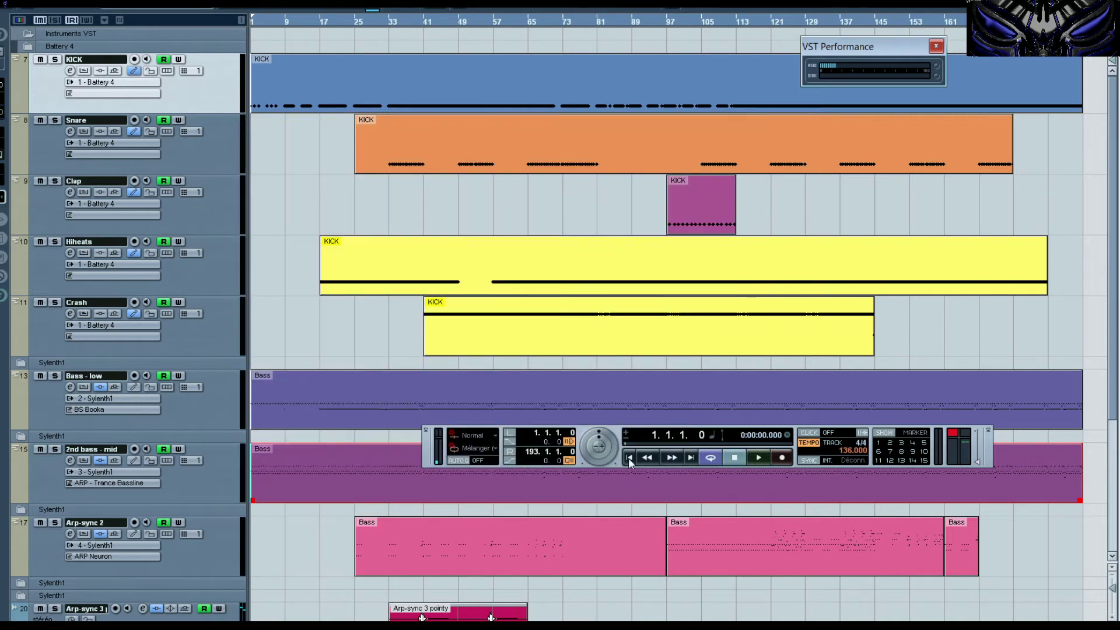
# Play the project from the beginning and open the mixer to check the channel levels.
pyautogui.click(756, 458)
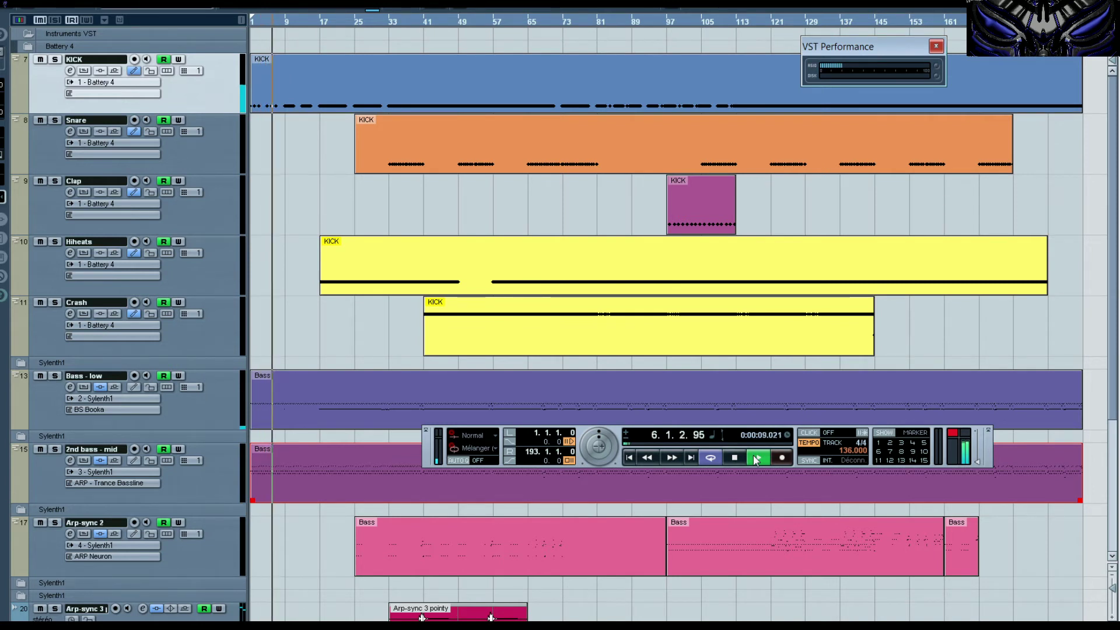
pyautogui.press('F3')
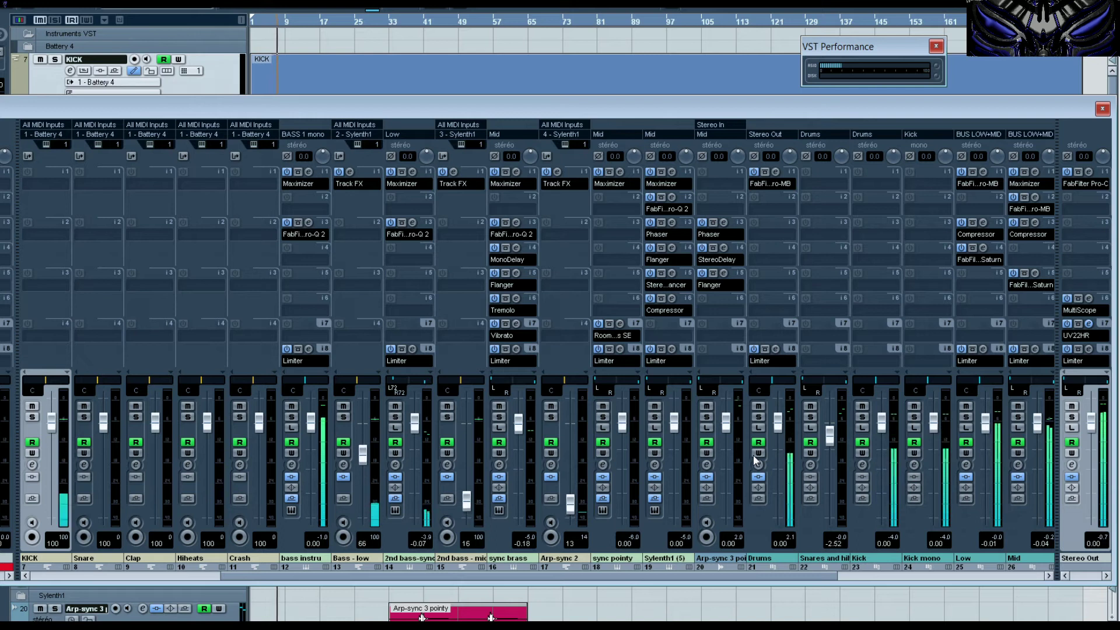